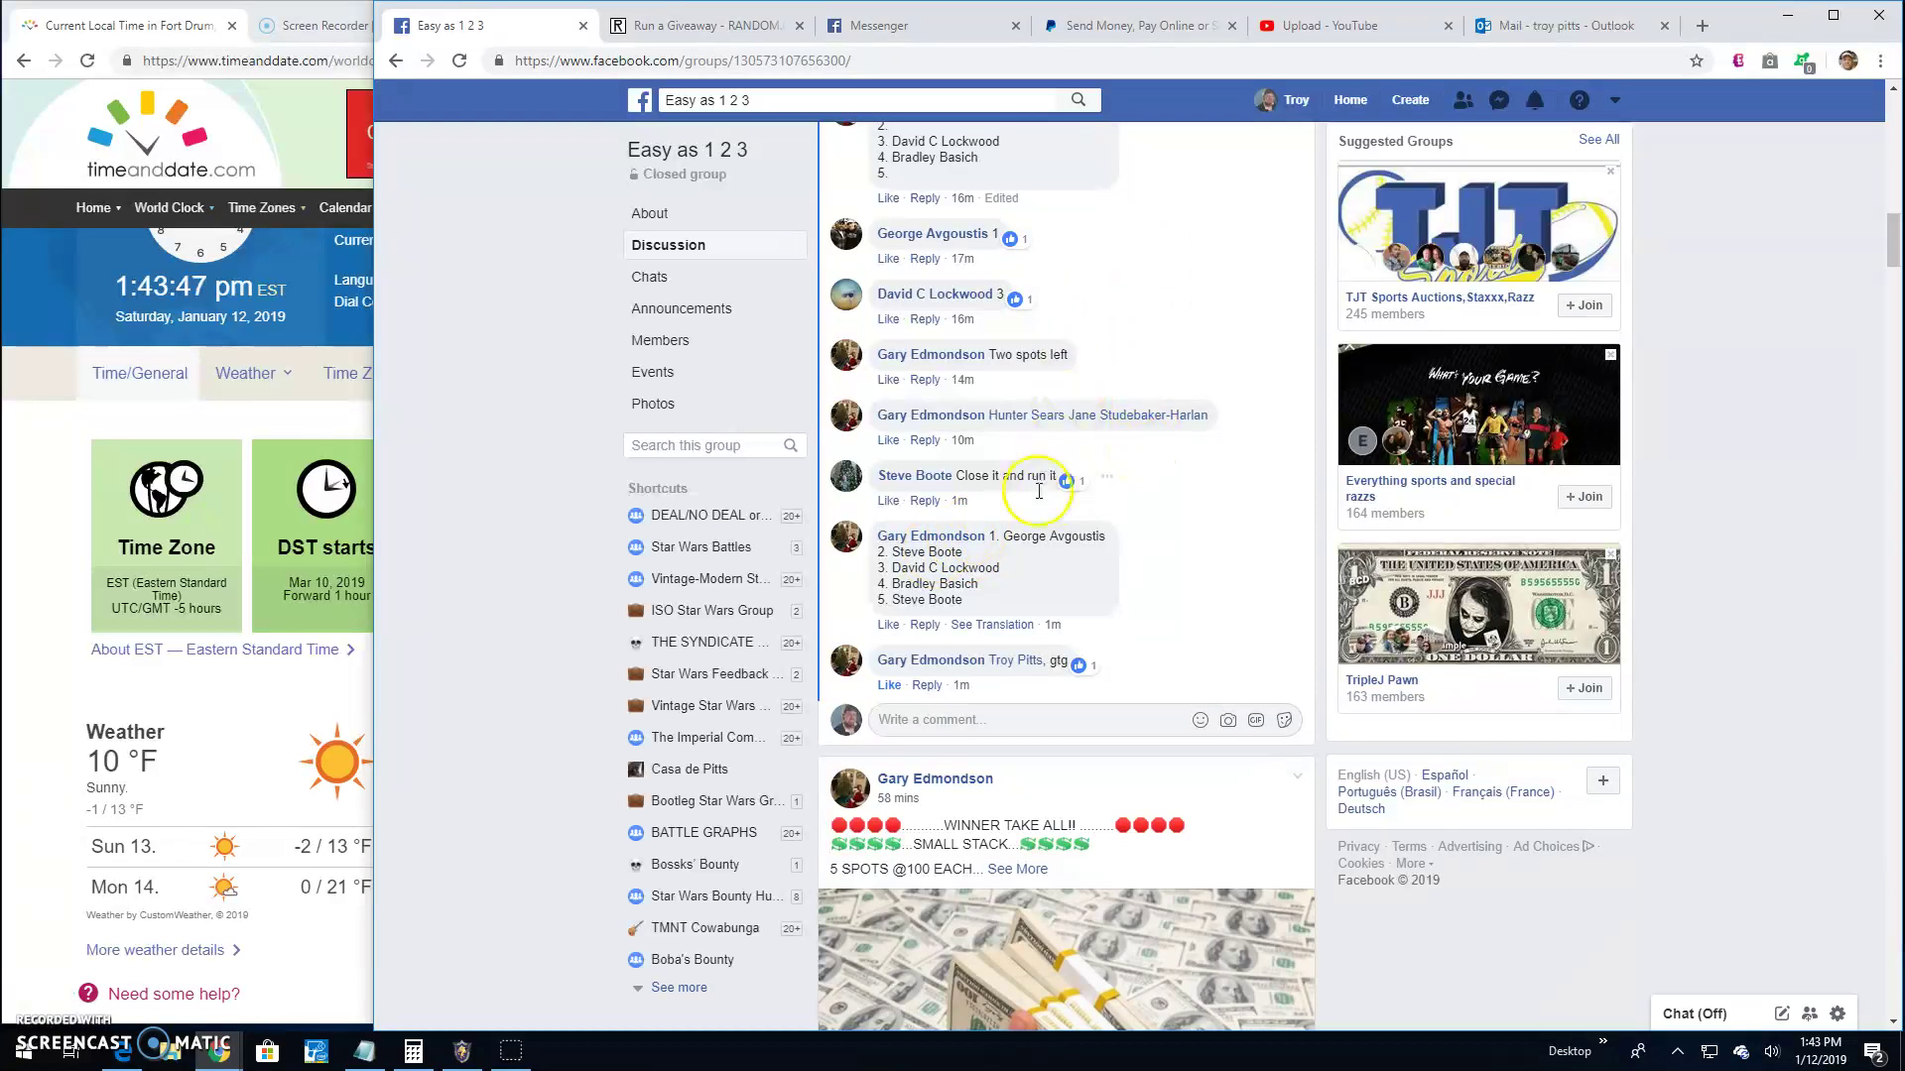
Step: Select the five-entrant numbered list in the latest Facebook group comment for copying
{"action": "left_click_drag", "start_coordinate": [991, 537], "coordinate": [1009, 598]}
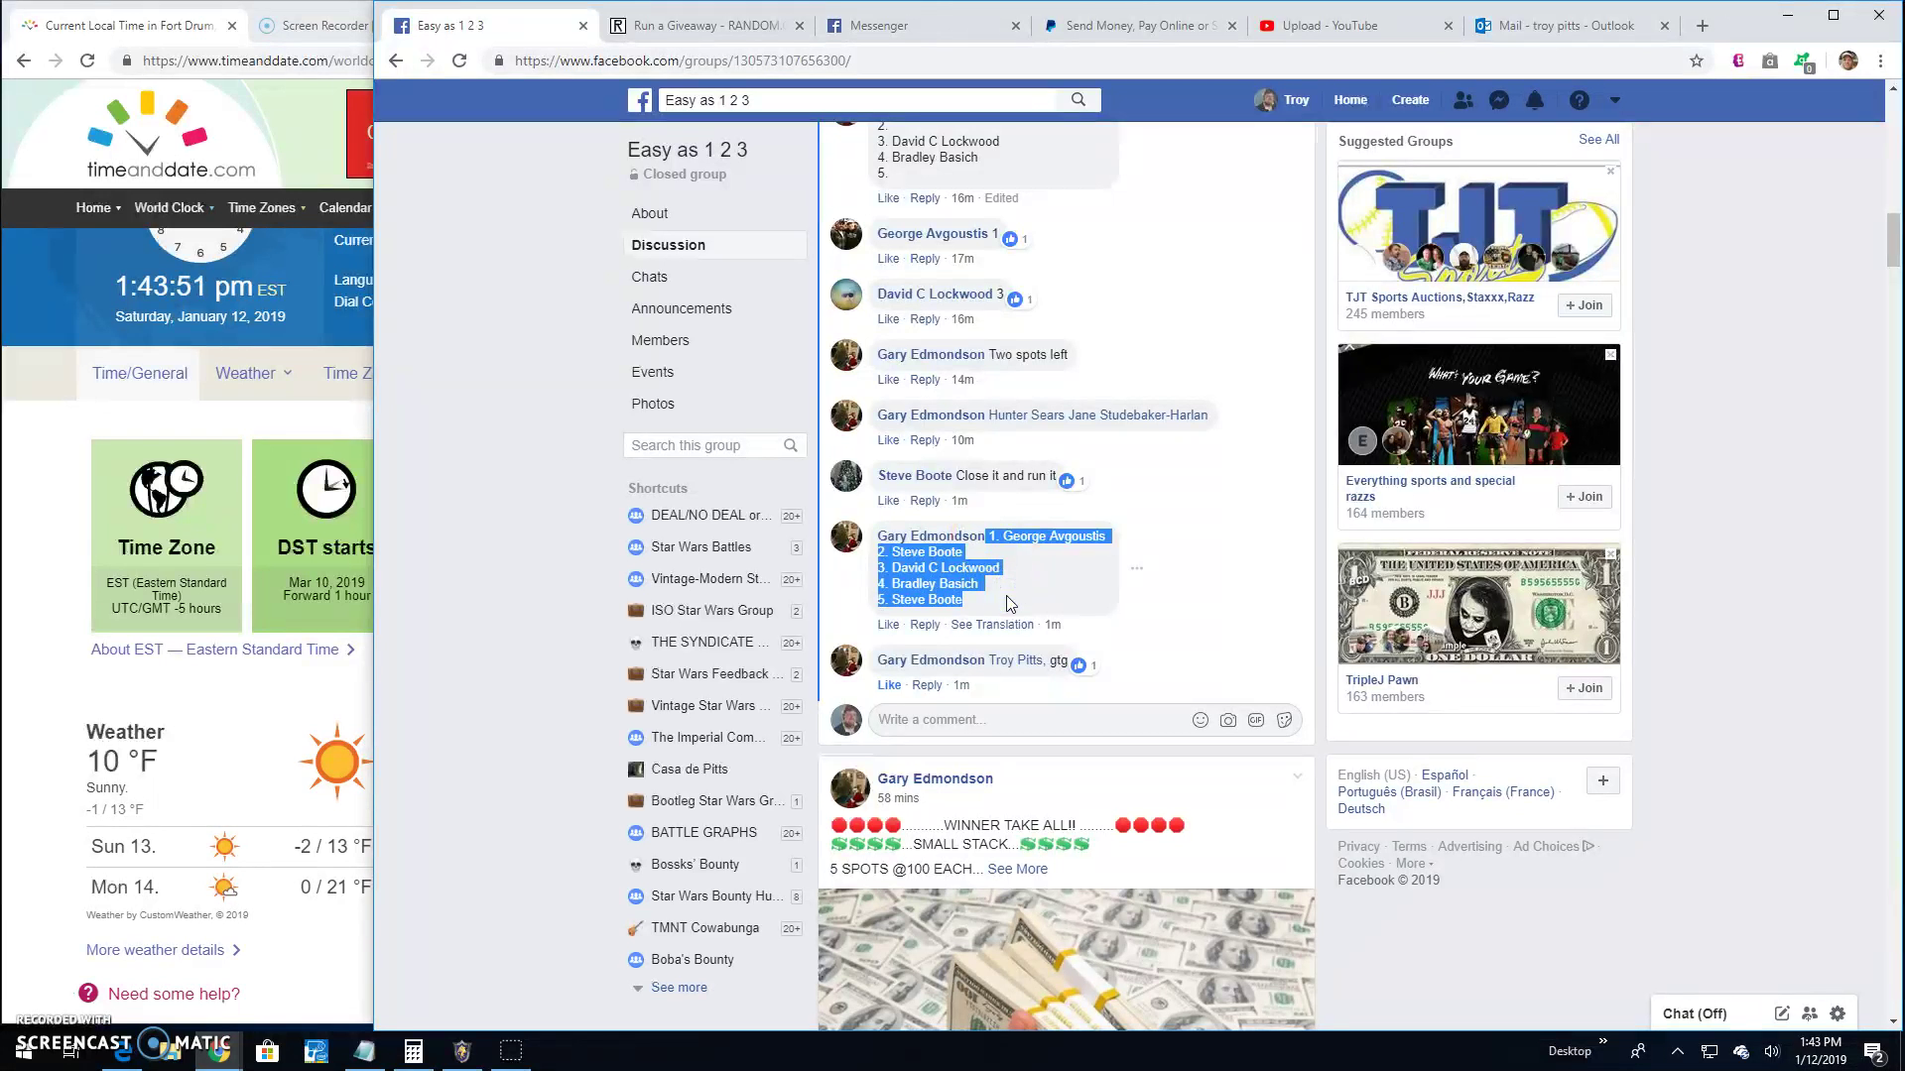
Step: Clear the completed giveaway and paste the five Facebook entrants into Entries
{"action": "left_click", "coordinate": [699, 26]}
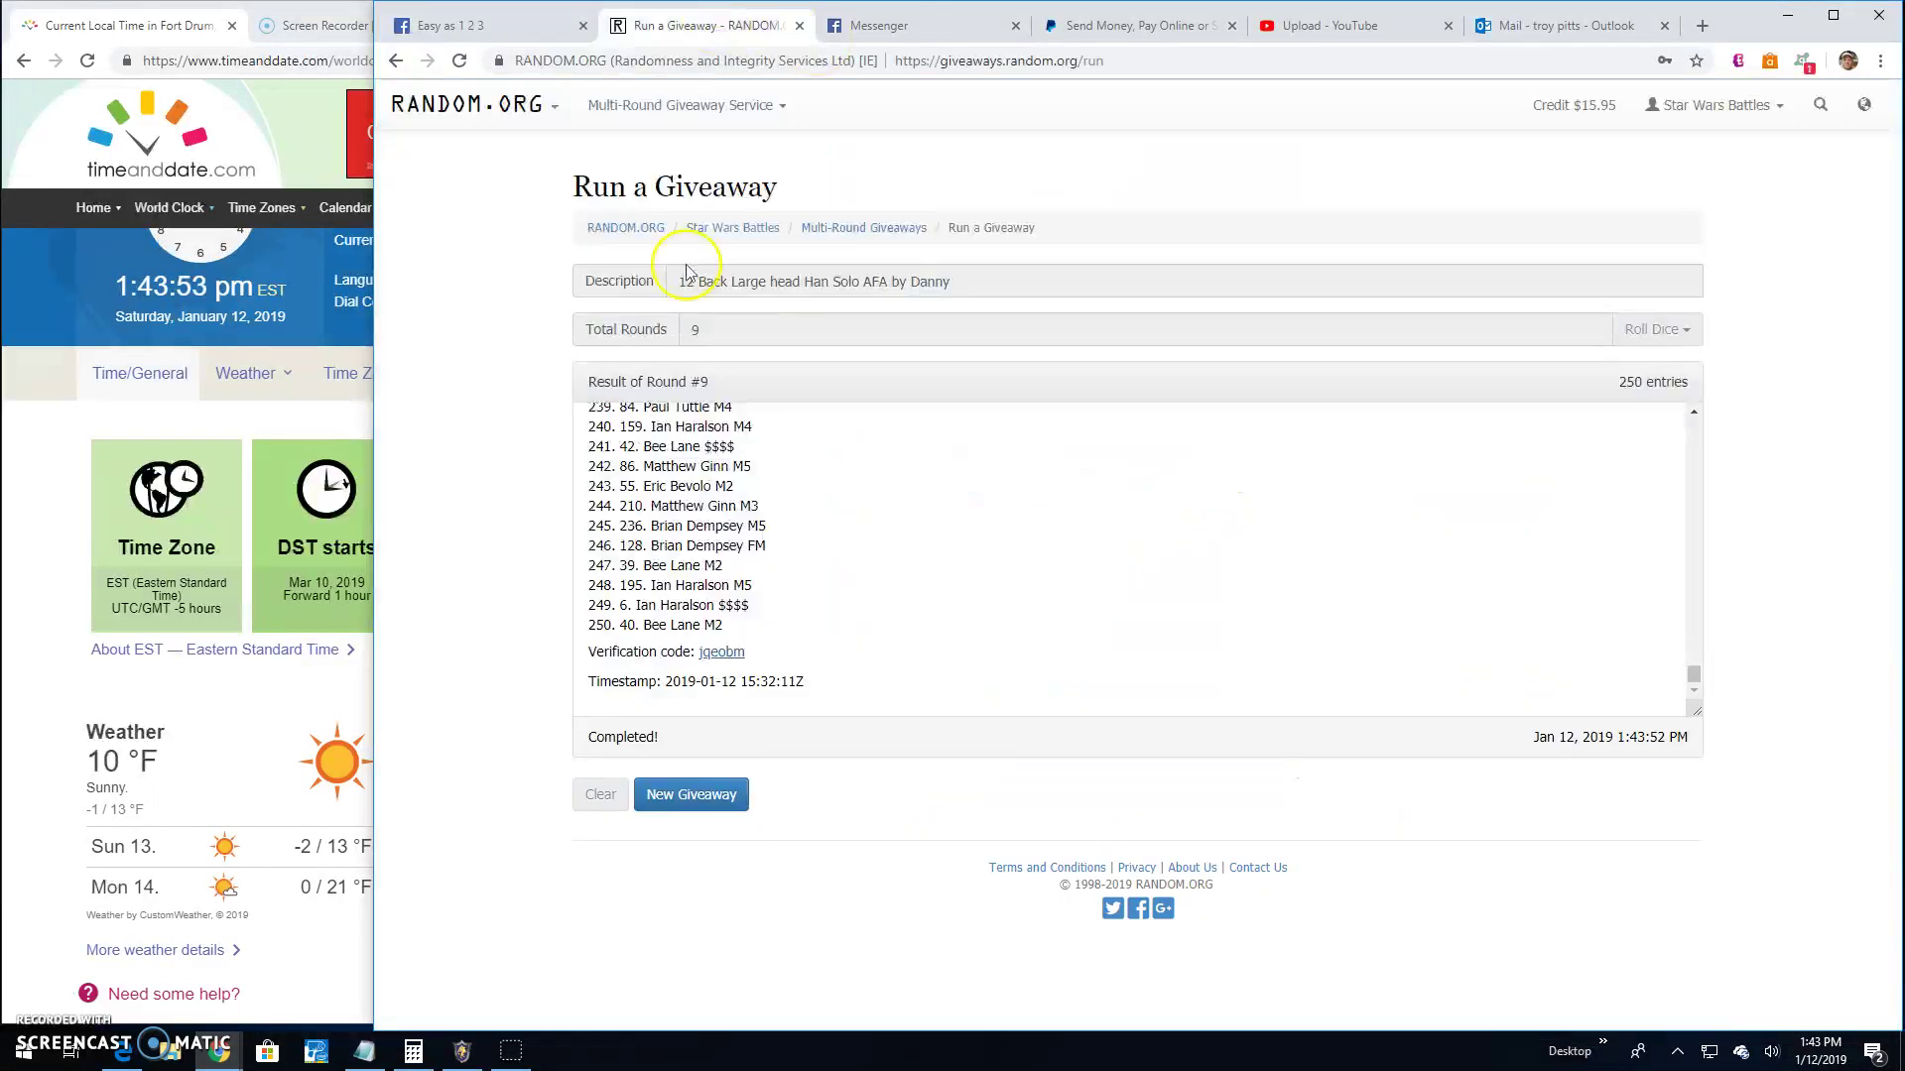
{"action": "left_click", "coordinate": [689, 796]}
{"action": "left_click", "coordinate": [1361, 291]}
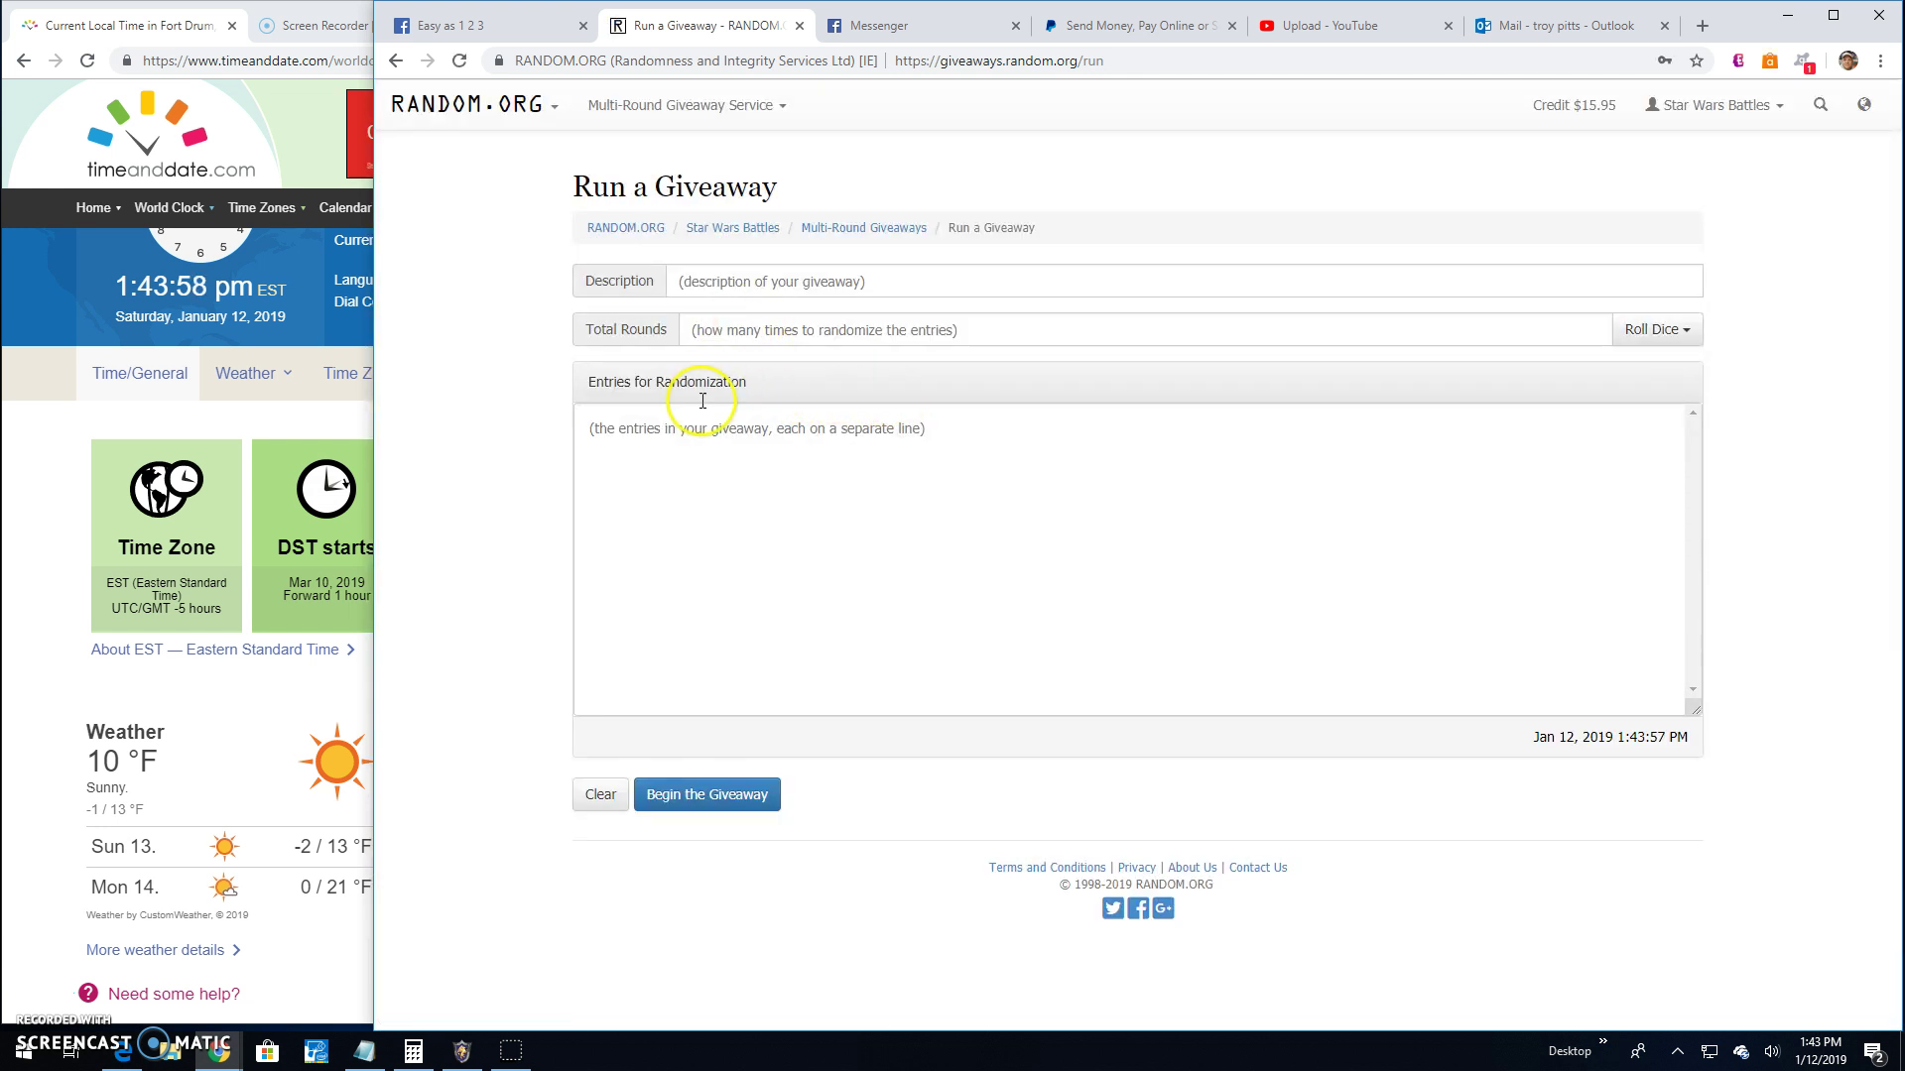
{"action": "left_click", "coordinate": [688, 433]}
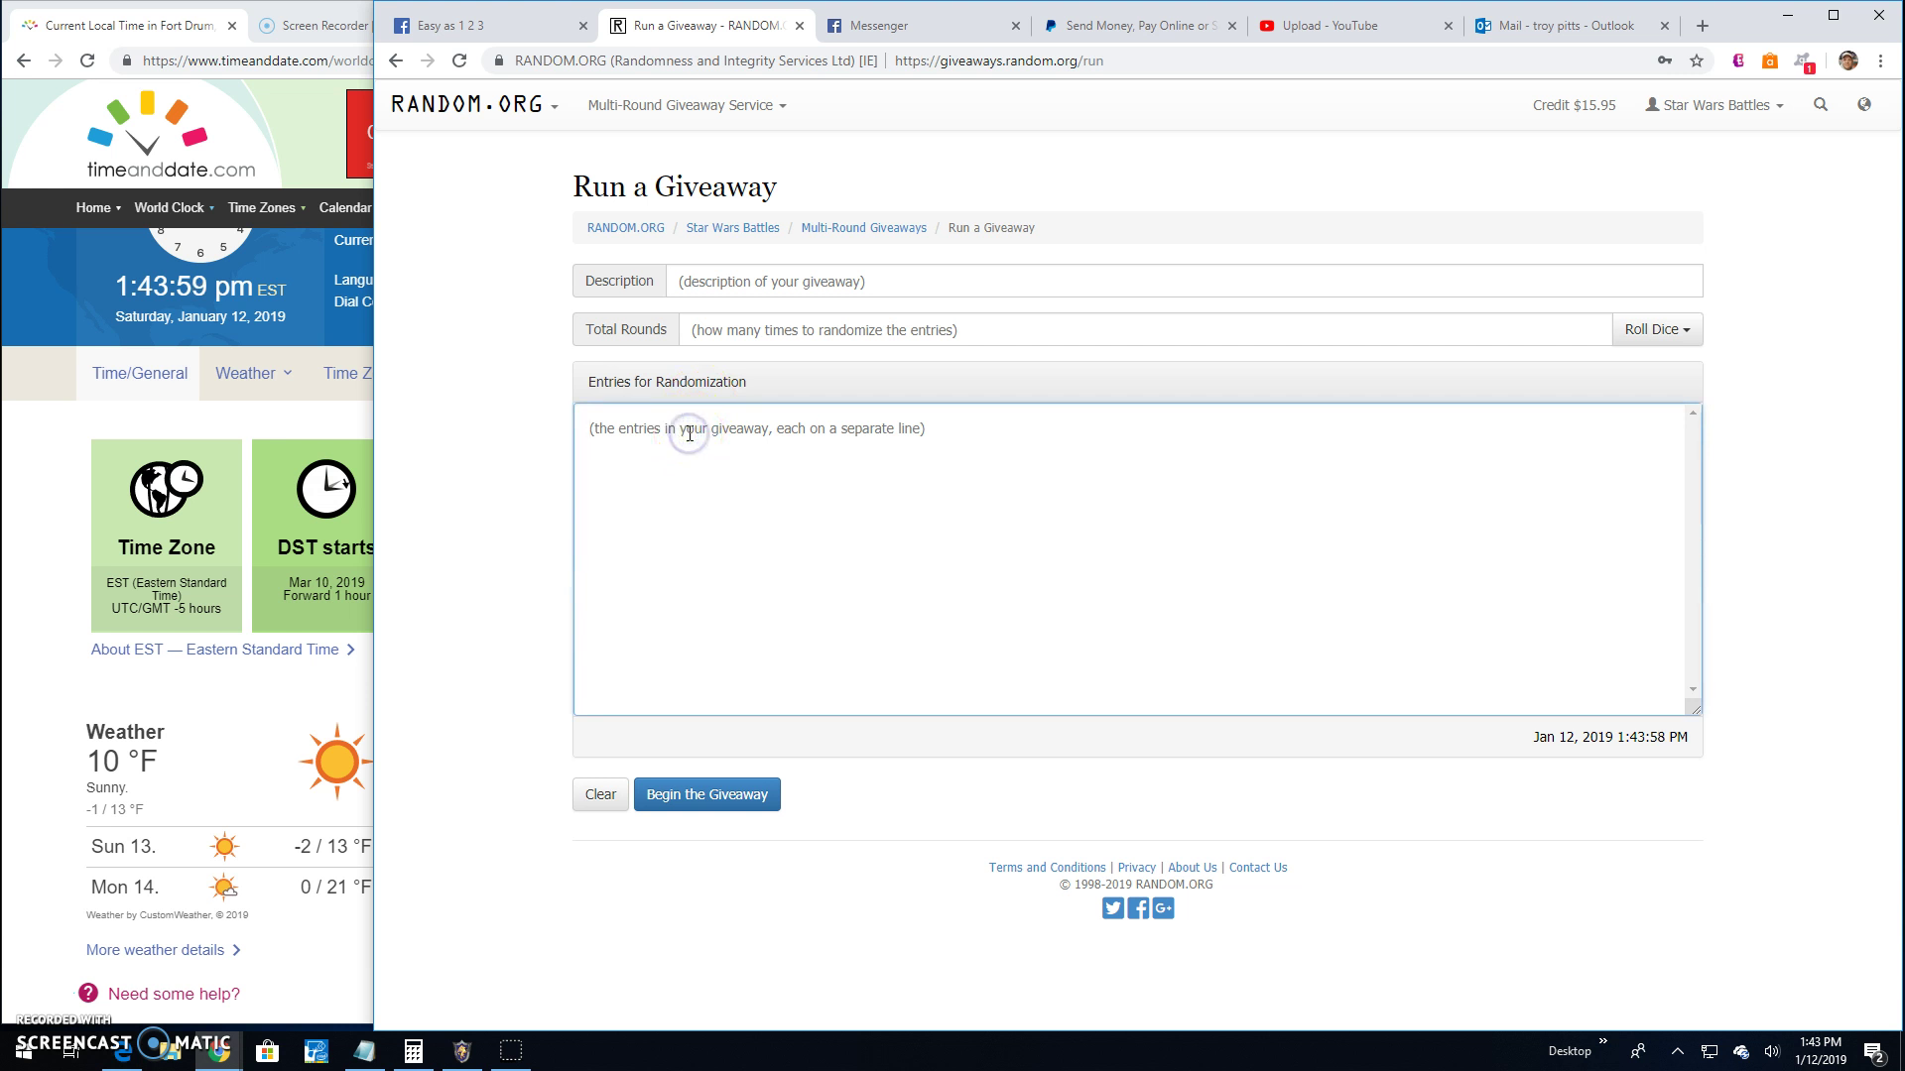
{"action": "key", "text": "ctrl+v"}
Step: Describe it as '1-2-3 5 spotter', dice-roll seven rounds, and submit for confirmation
{"action": "left_click", "coordinate": [756, 279]}
{"action": "type", "text": "1"}
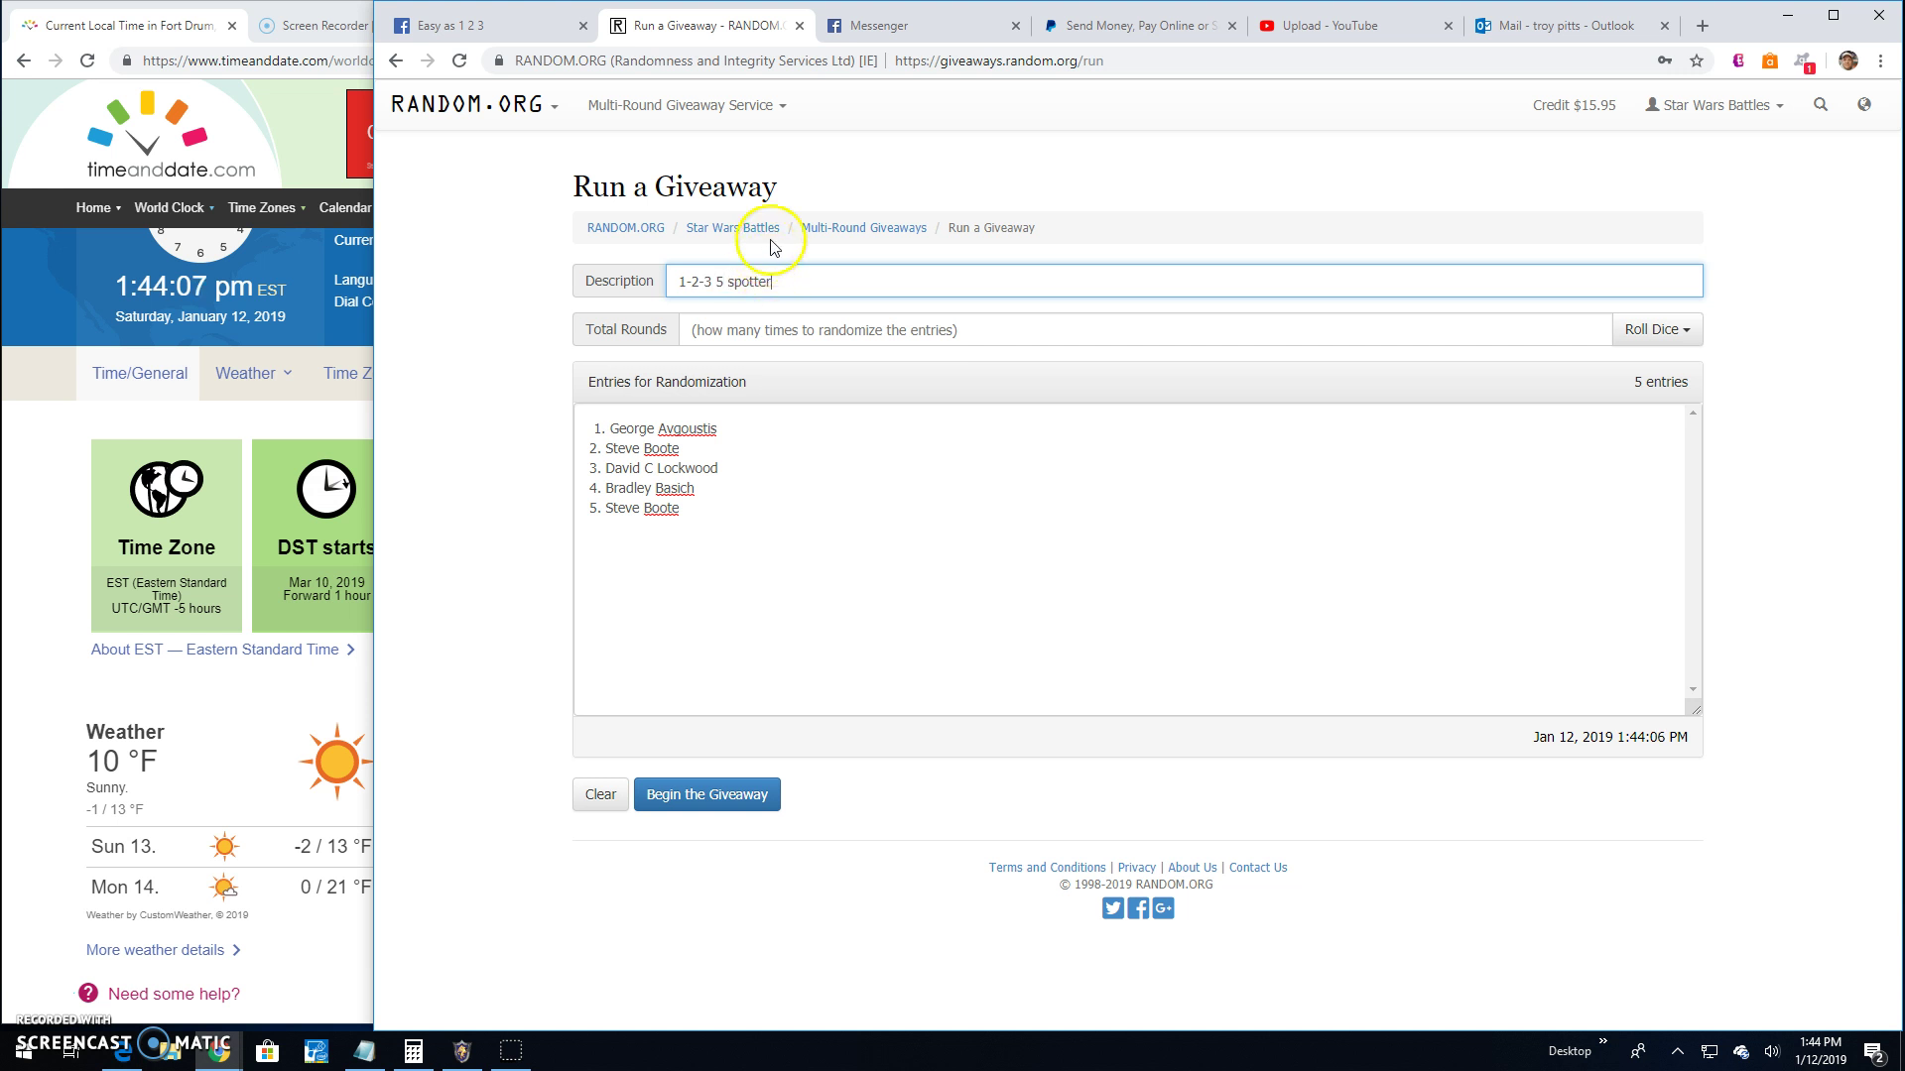
{"action": "left_click", "coordinate": [1664, 329]}
{"action": "left_click", "coordinate": [1615, 367]}
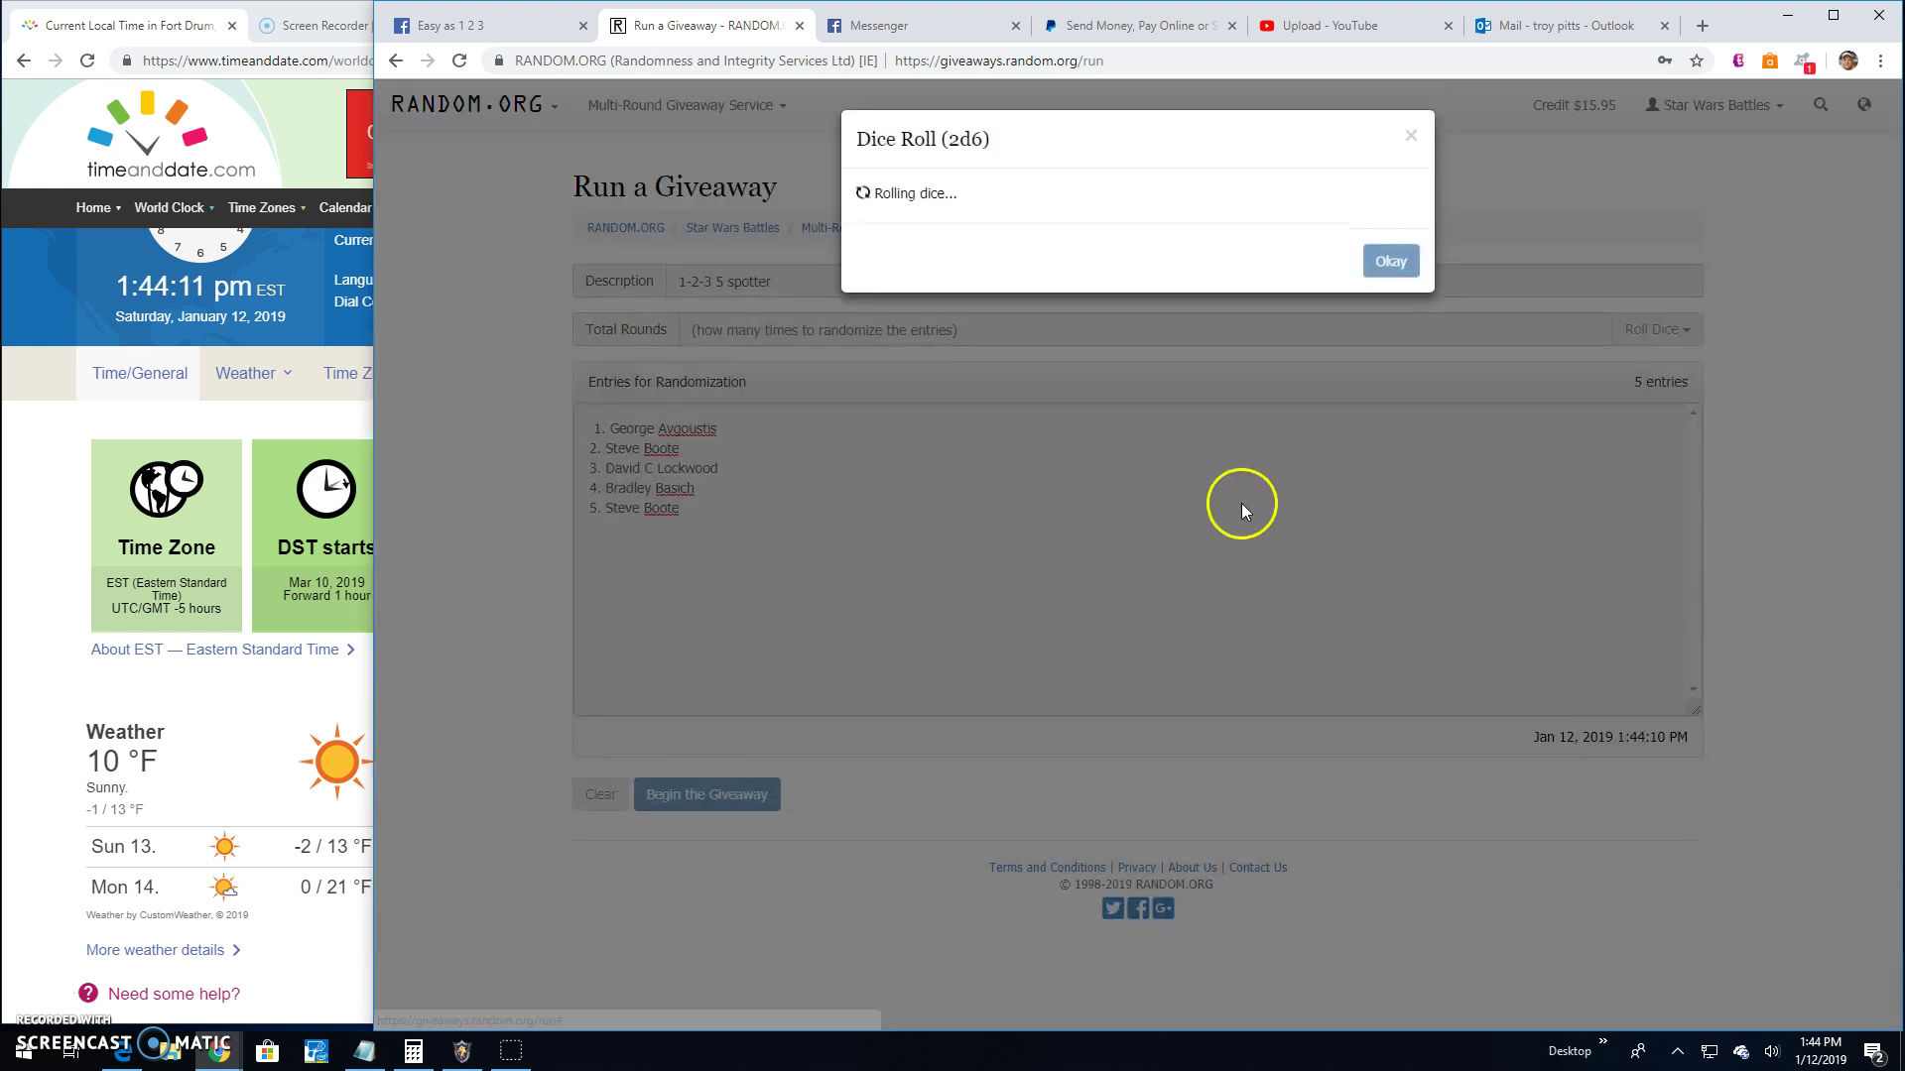
{"action": "left_click", "coordinate": [1391, 345]}
{"action": "left_click", "coordinate": [707, 794]}
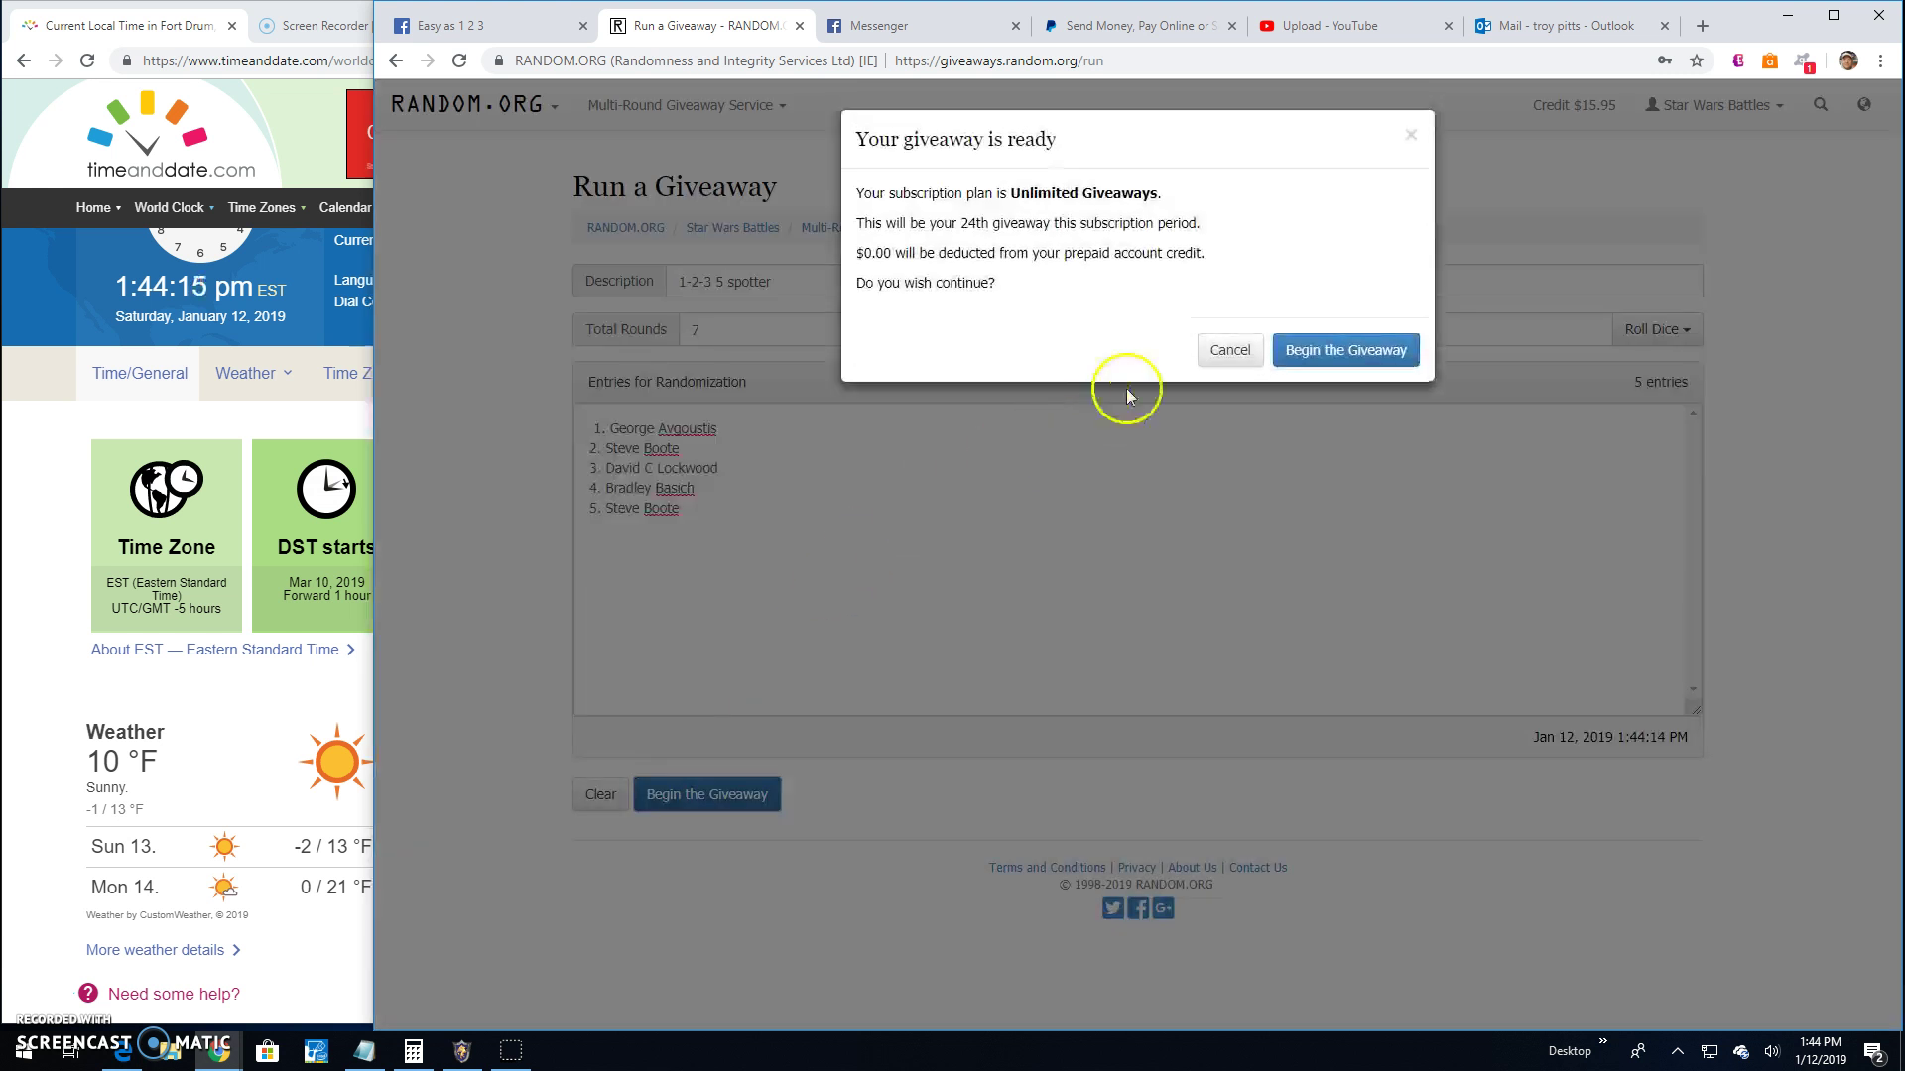
Step: Post the comment 'Live! 144 pm' in the Facebook group thread
{"action": "left_click", "coordinate": [476, 25]}
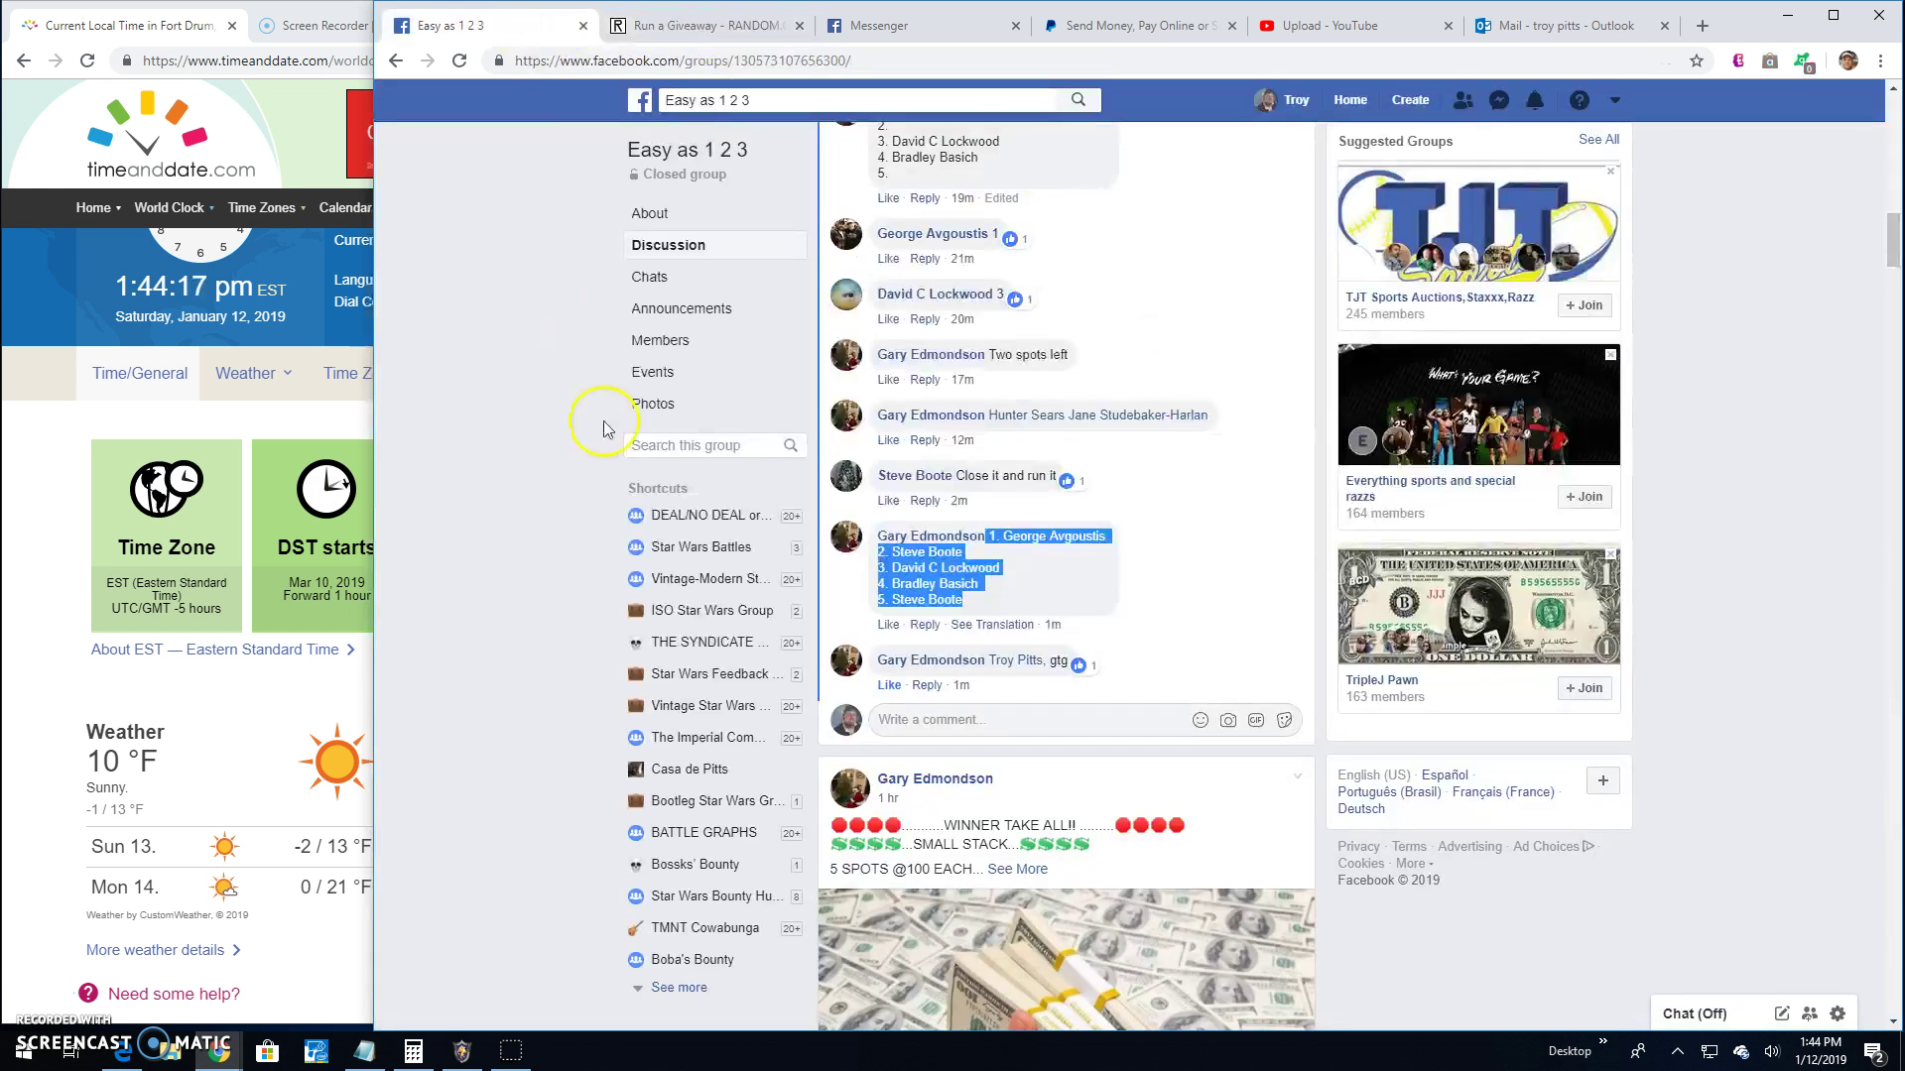
{"action": "left_click", "coordinate": [916, 720]}
{"action": "type", "text": "Live! 1:44 pm"}
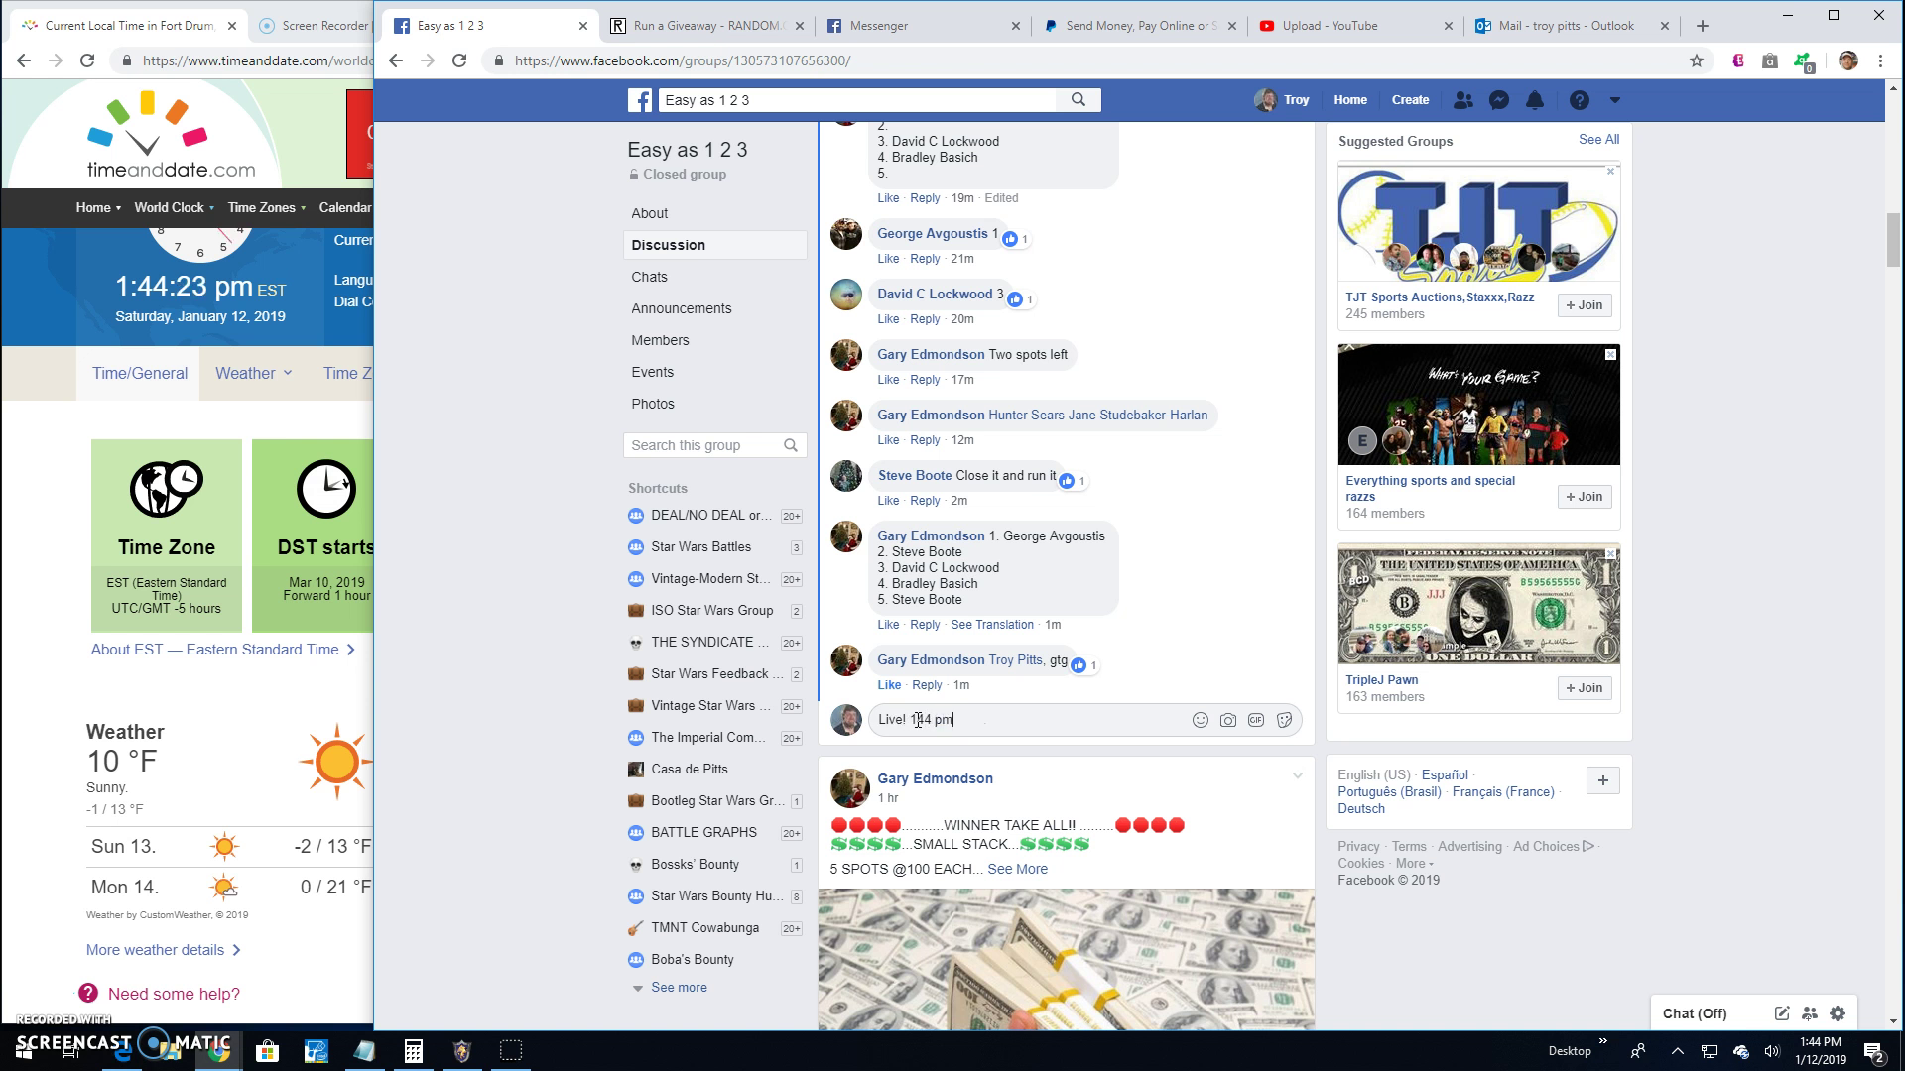
{"action": "key", "text": "Return"}
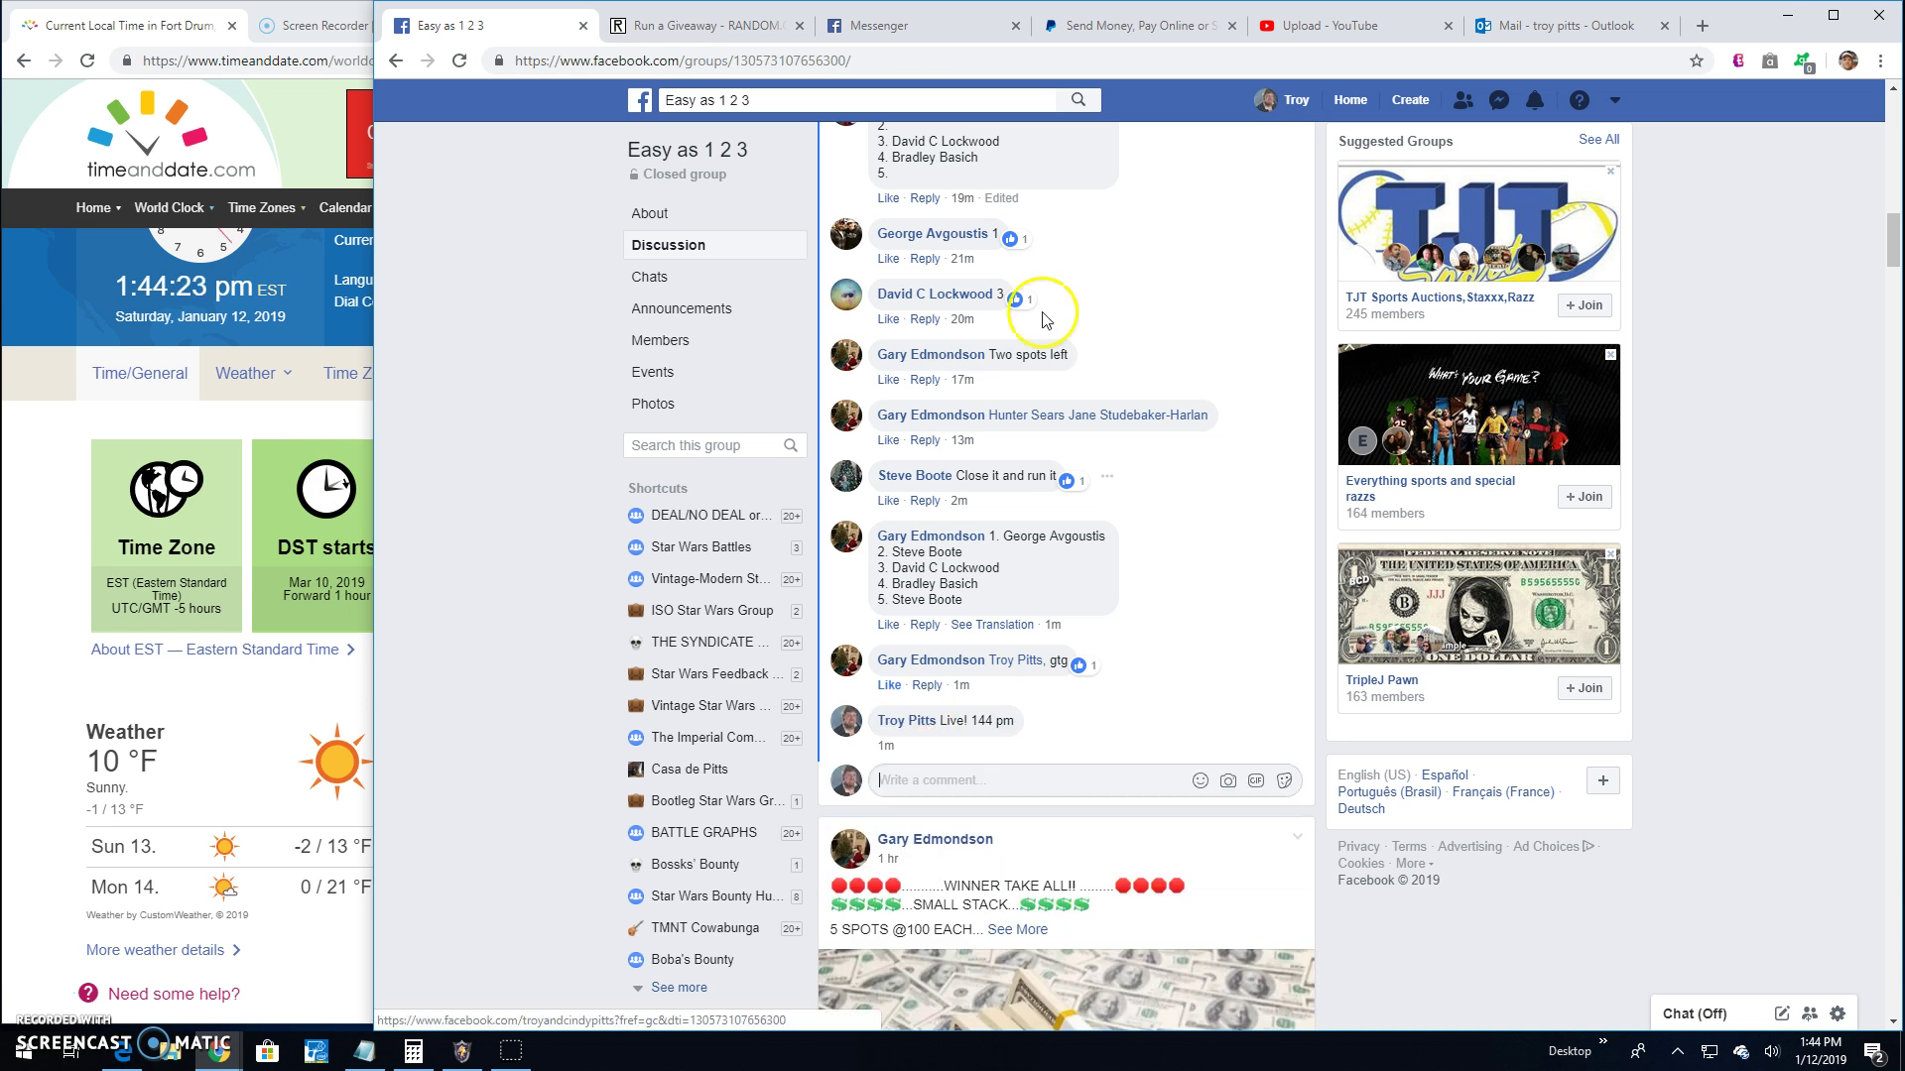
{"action": "left_click", "coordinate": [676, 26]}
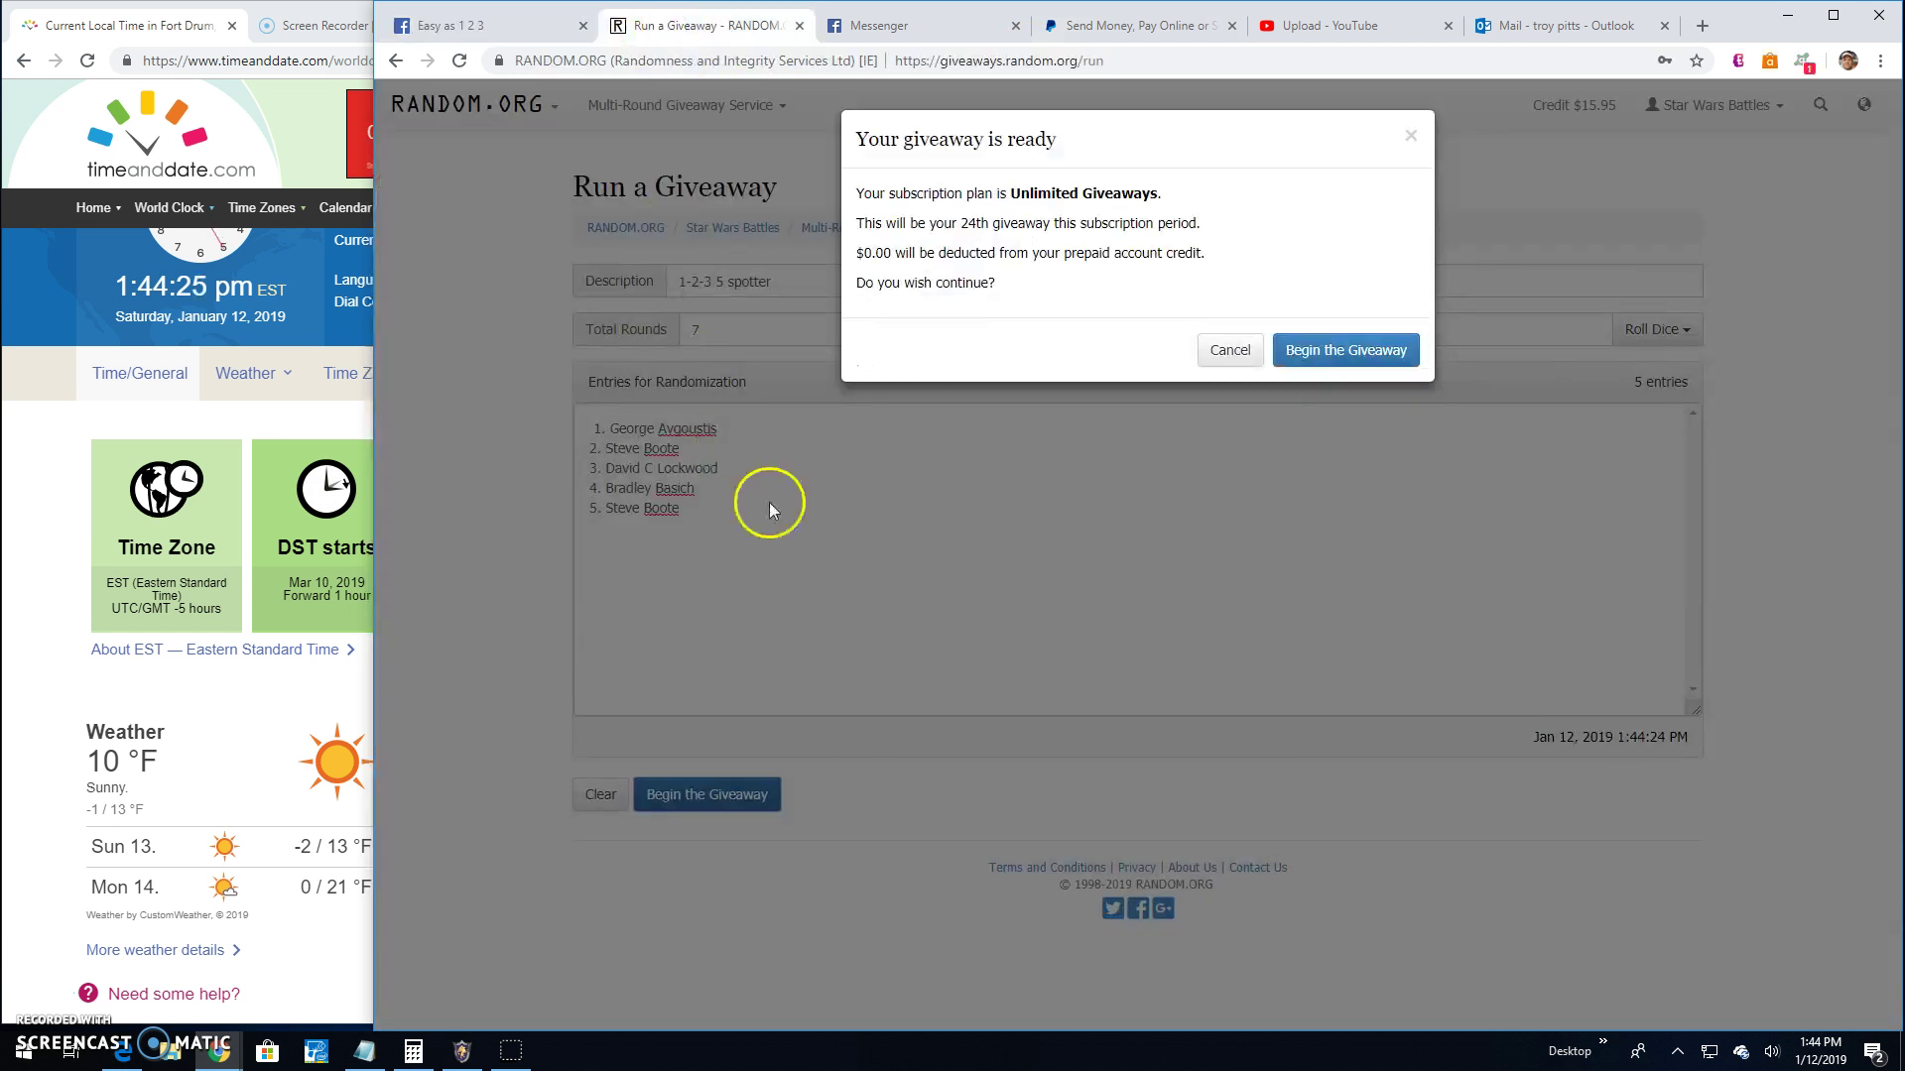
Step: Begin the giveaway and advance through round six, leaving only the final round
{"action": "left_click", "coordinate": [1345, 350]}
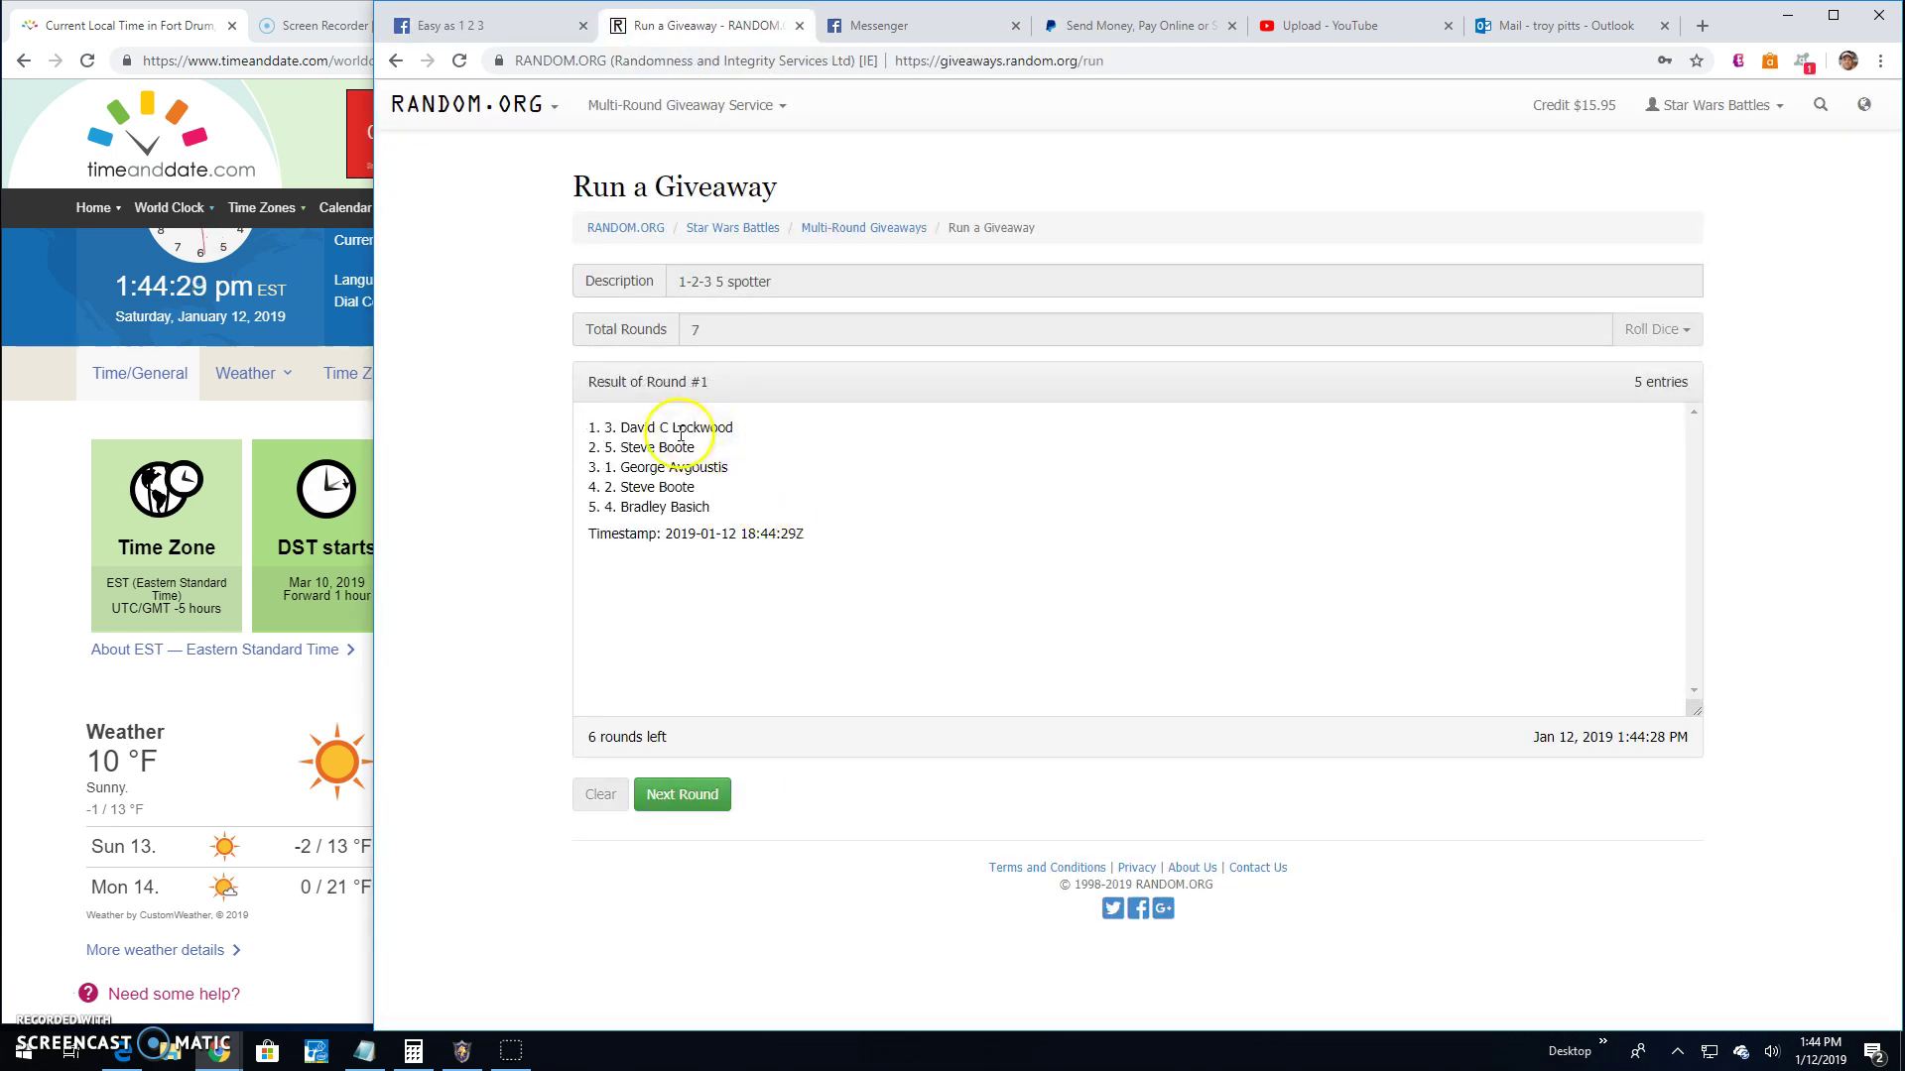
{"action": "left_click", "coordinate": [701, 795]}
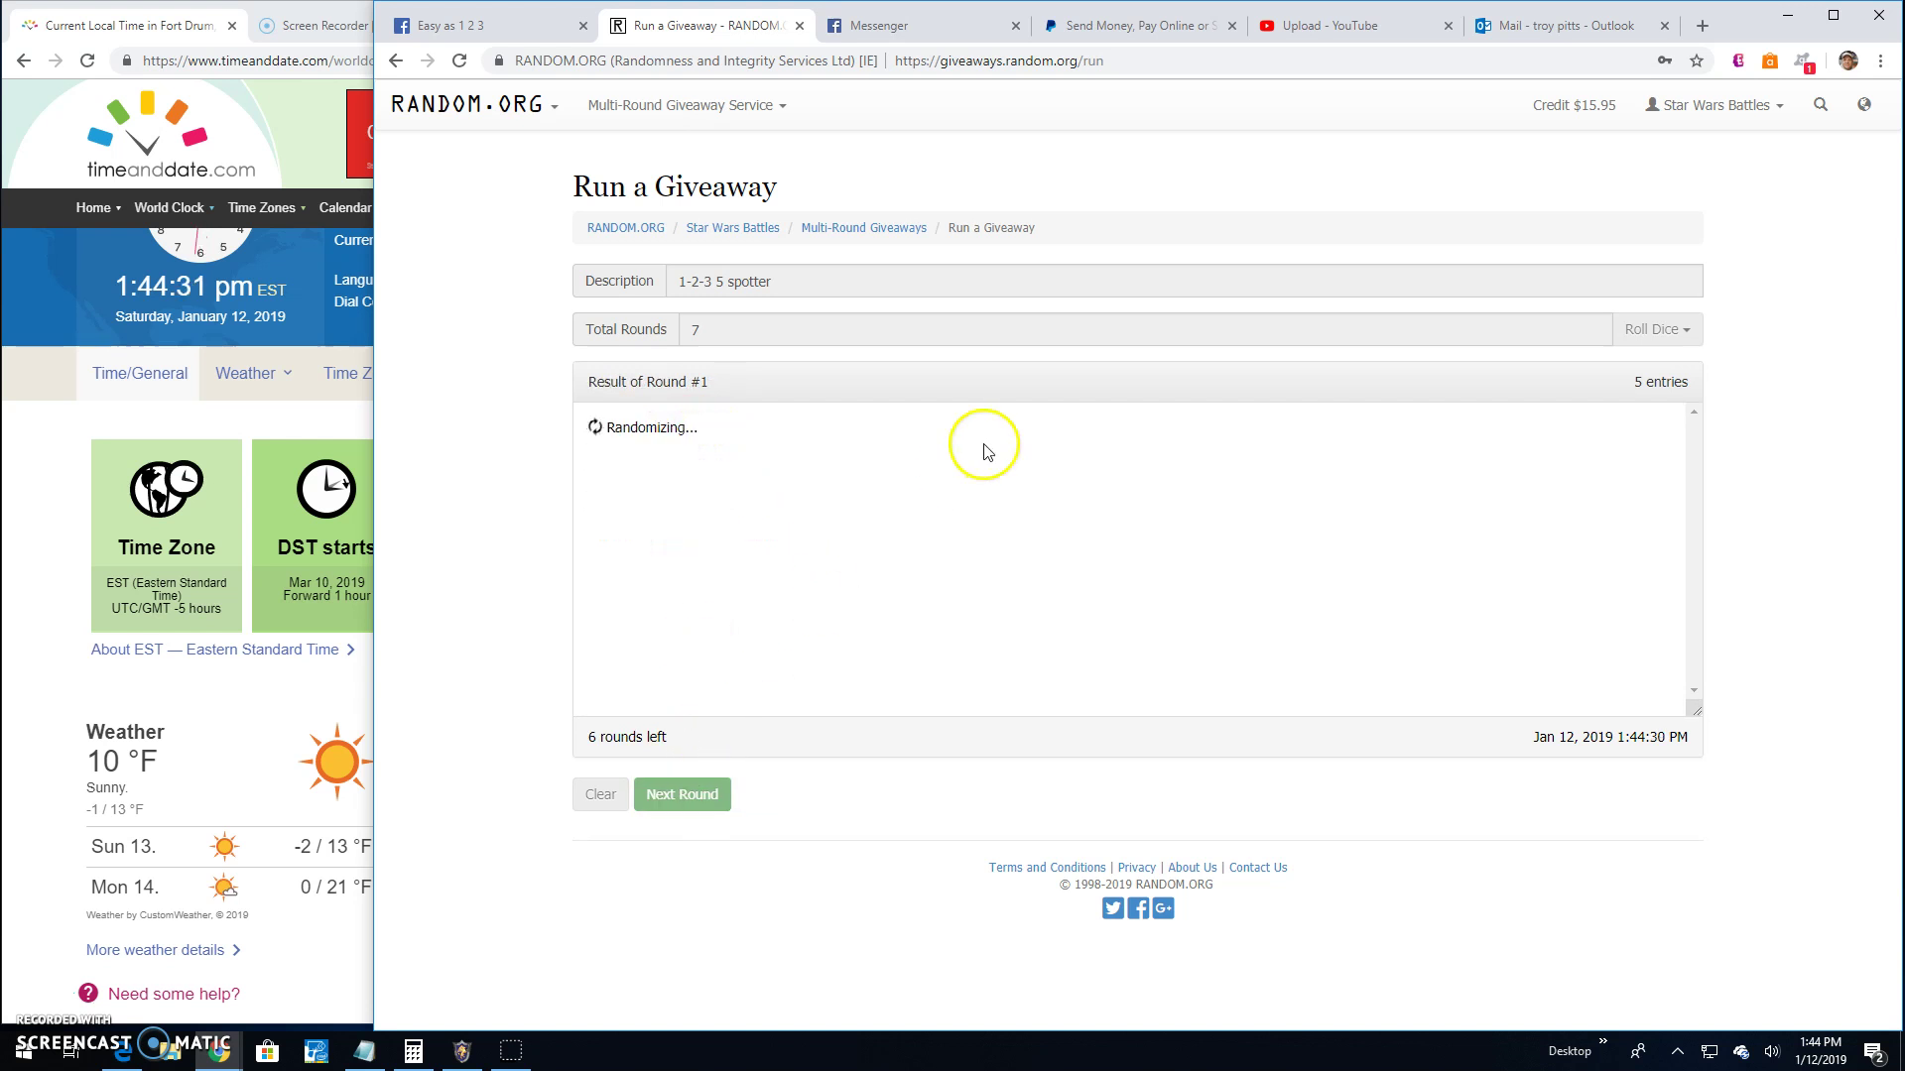
{"action": "left_click", "coordinate": [682, 795]}
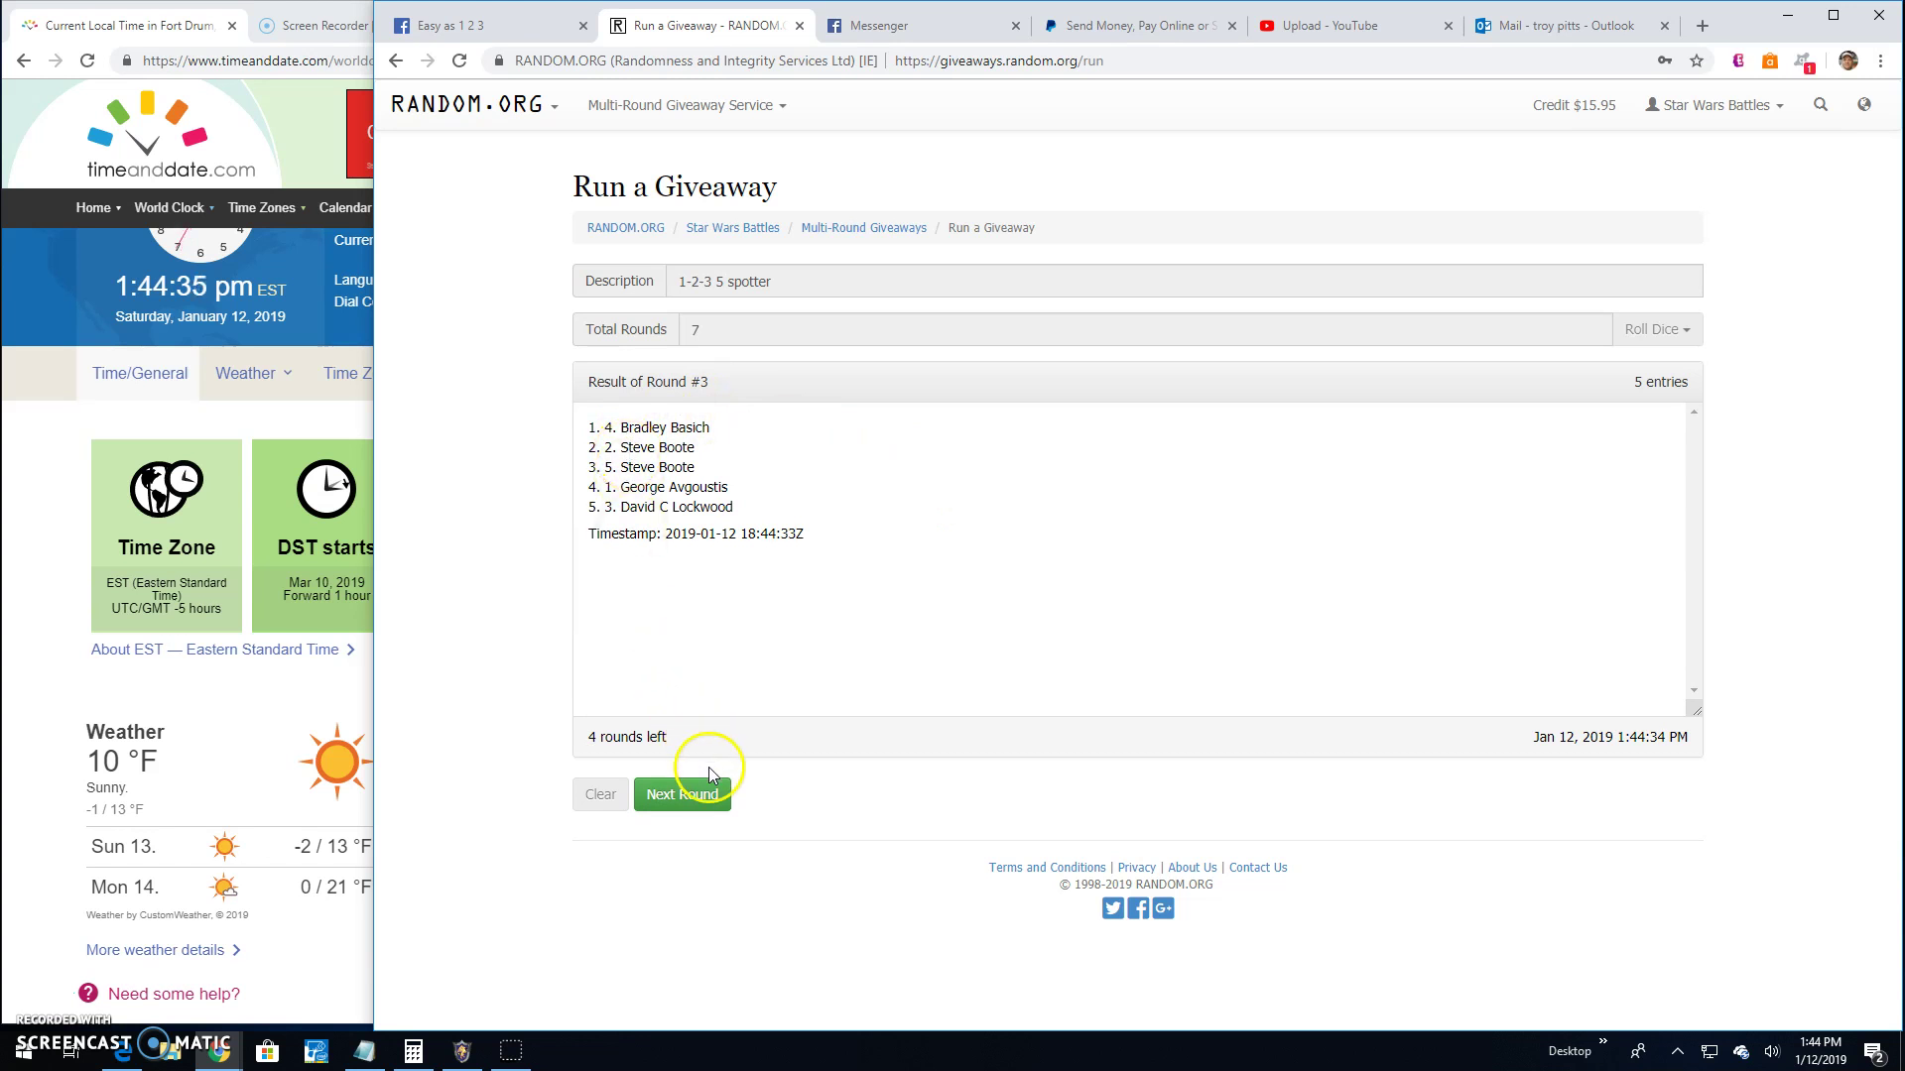
{"action": "left_click", "coordinate": [694, 795]}
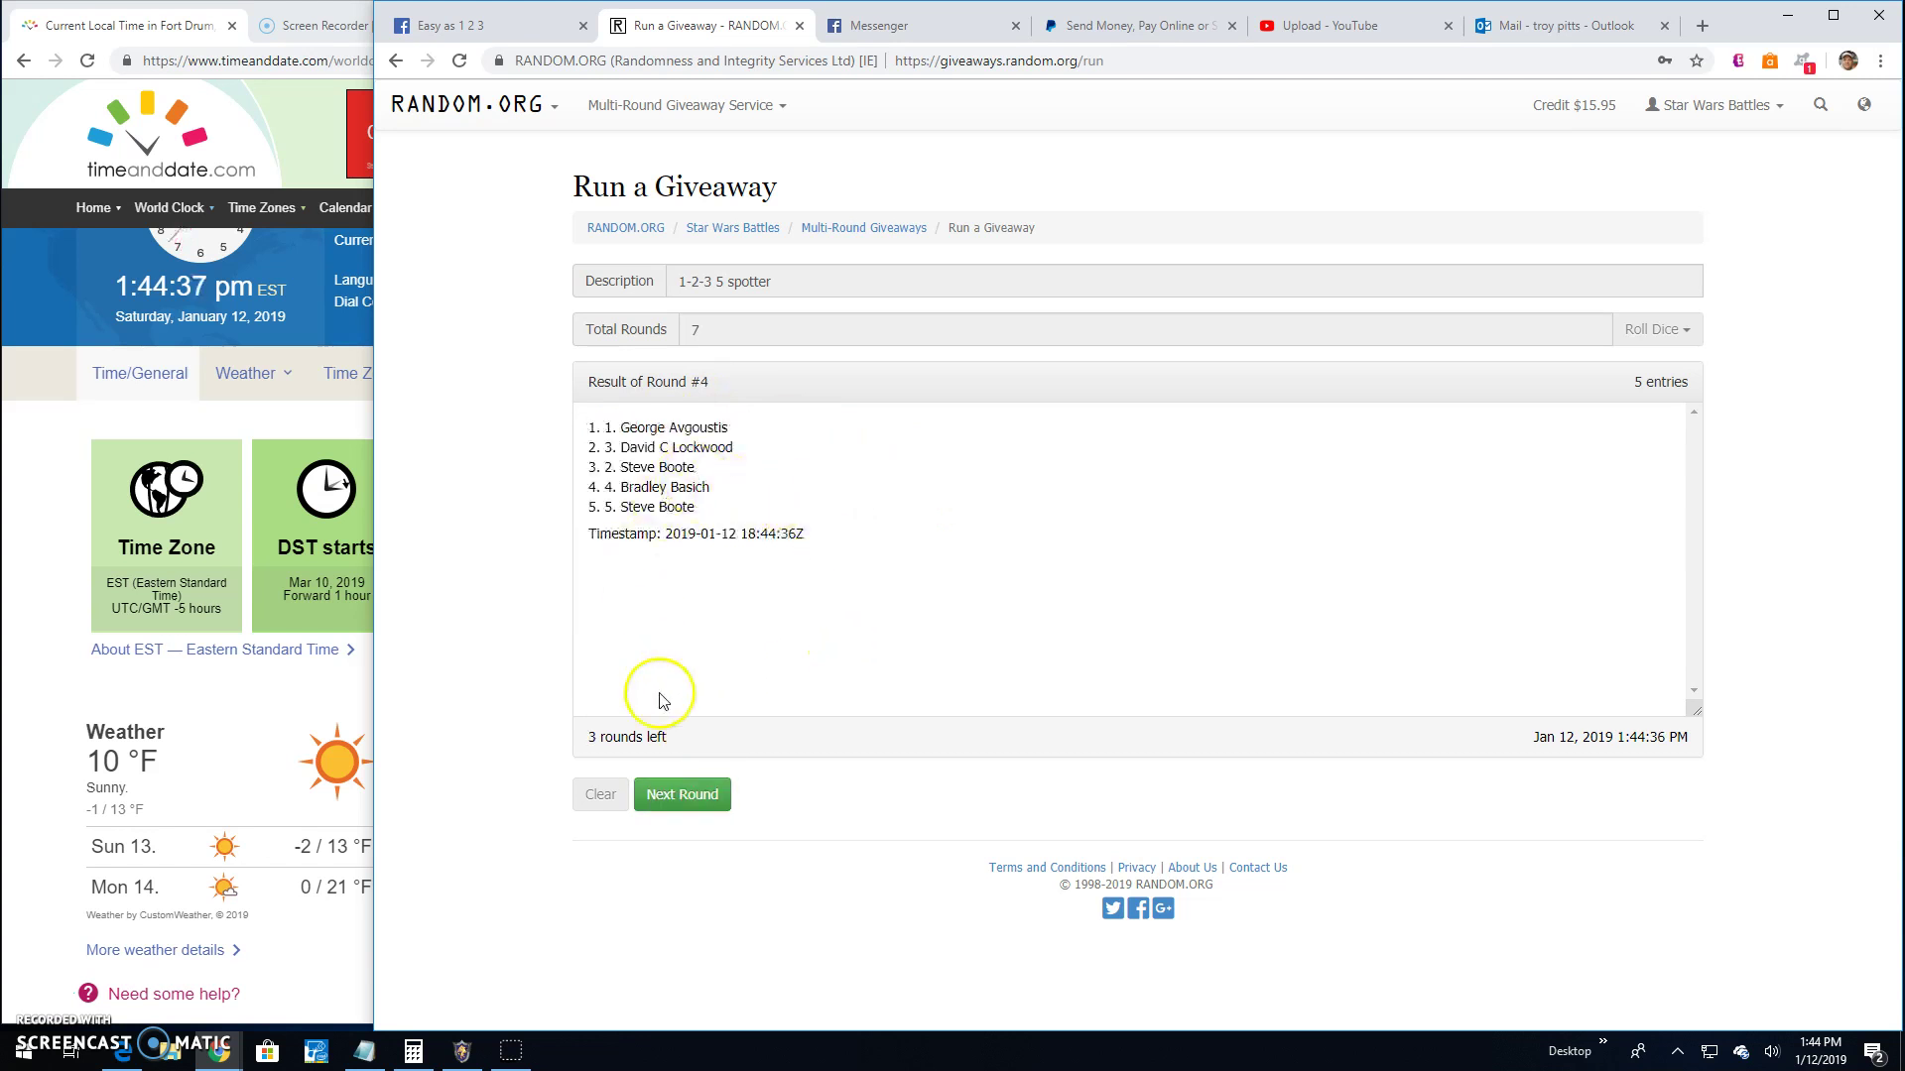
{"action": "left_click", "coordinate": [699, 794]}
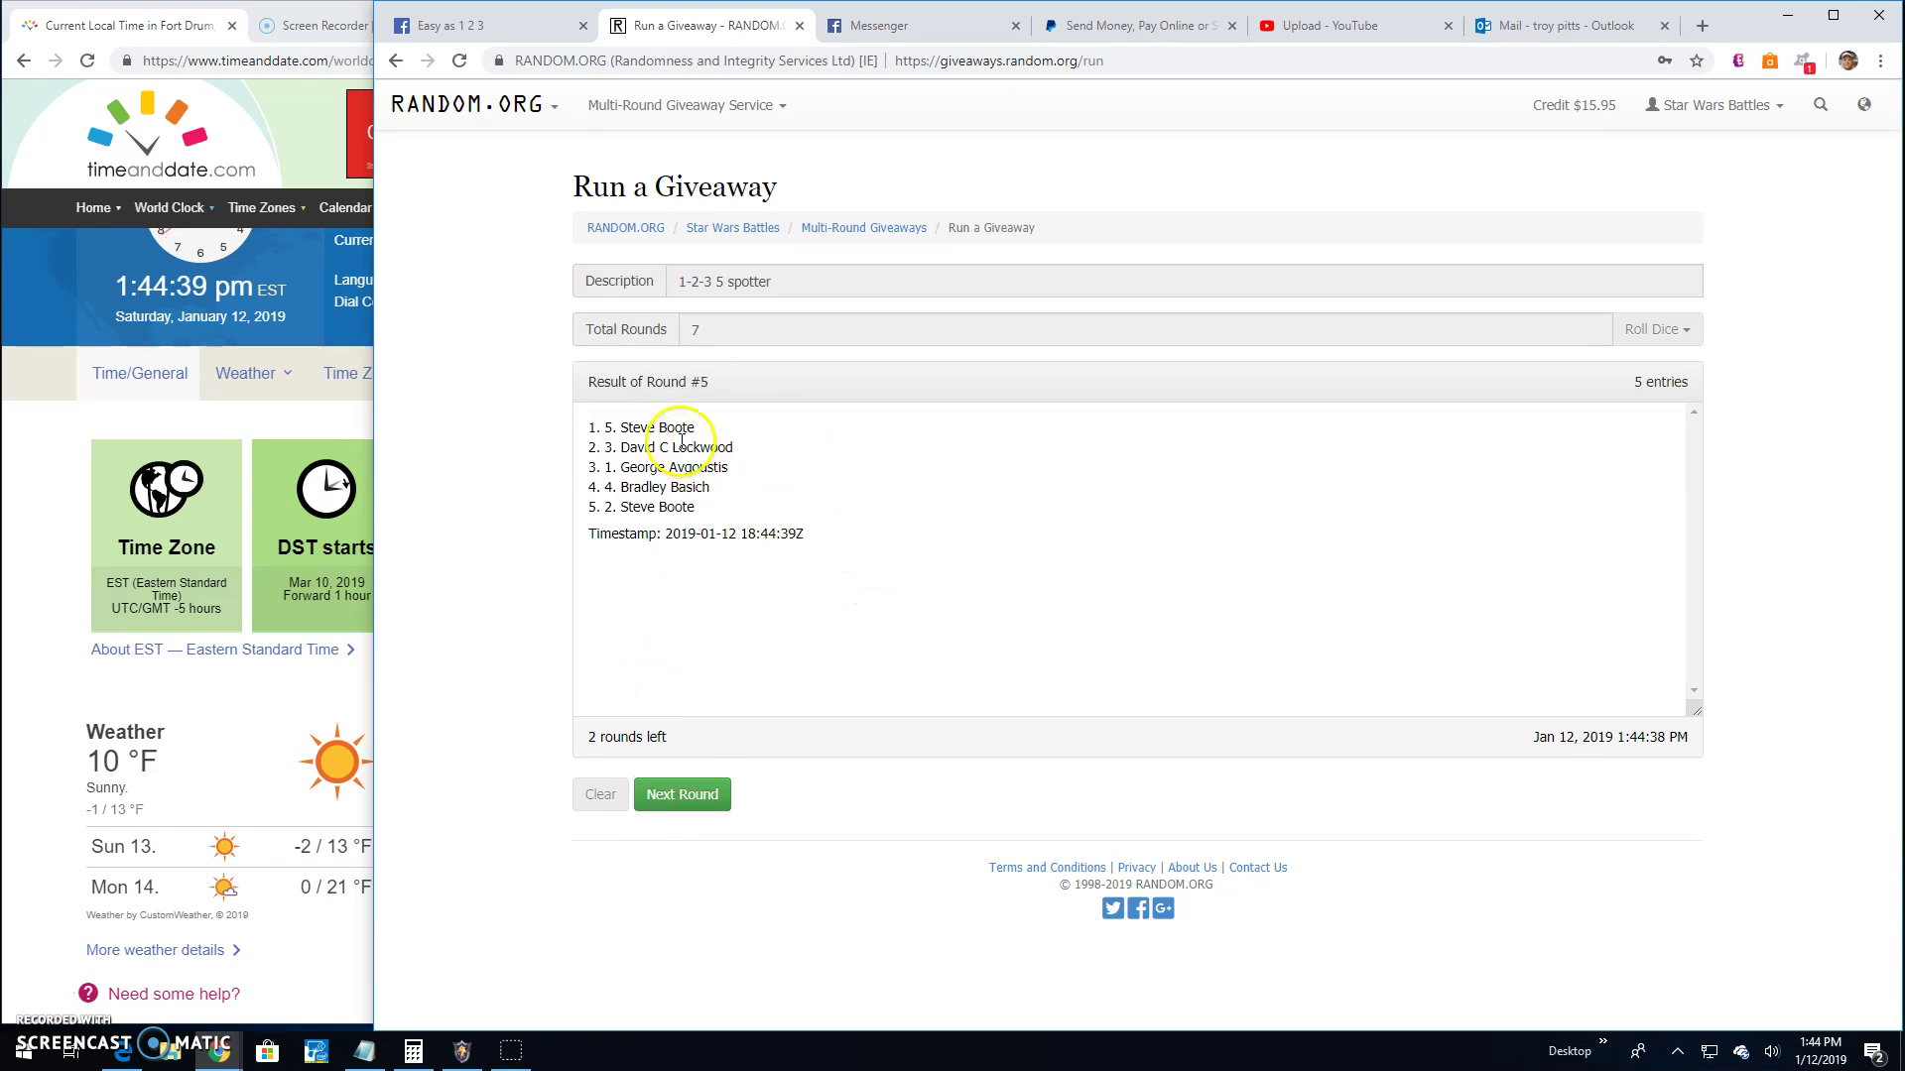
{"action": "left_click", "coordinate": [700, 802]}
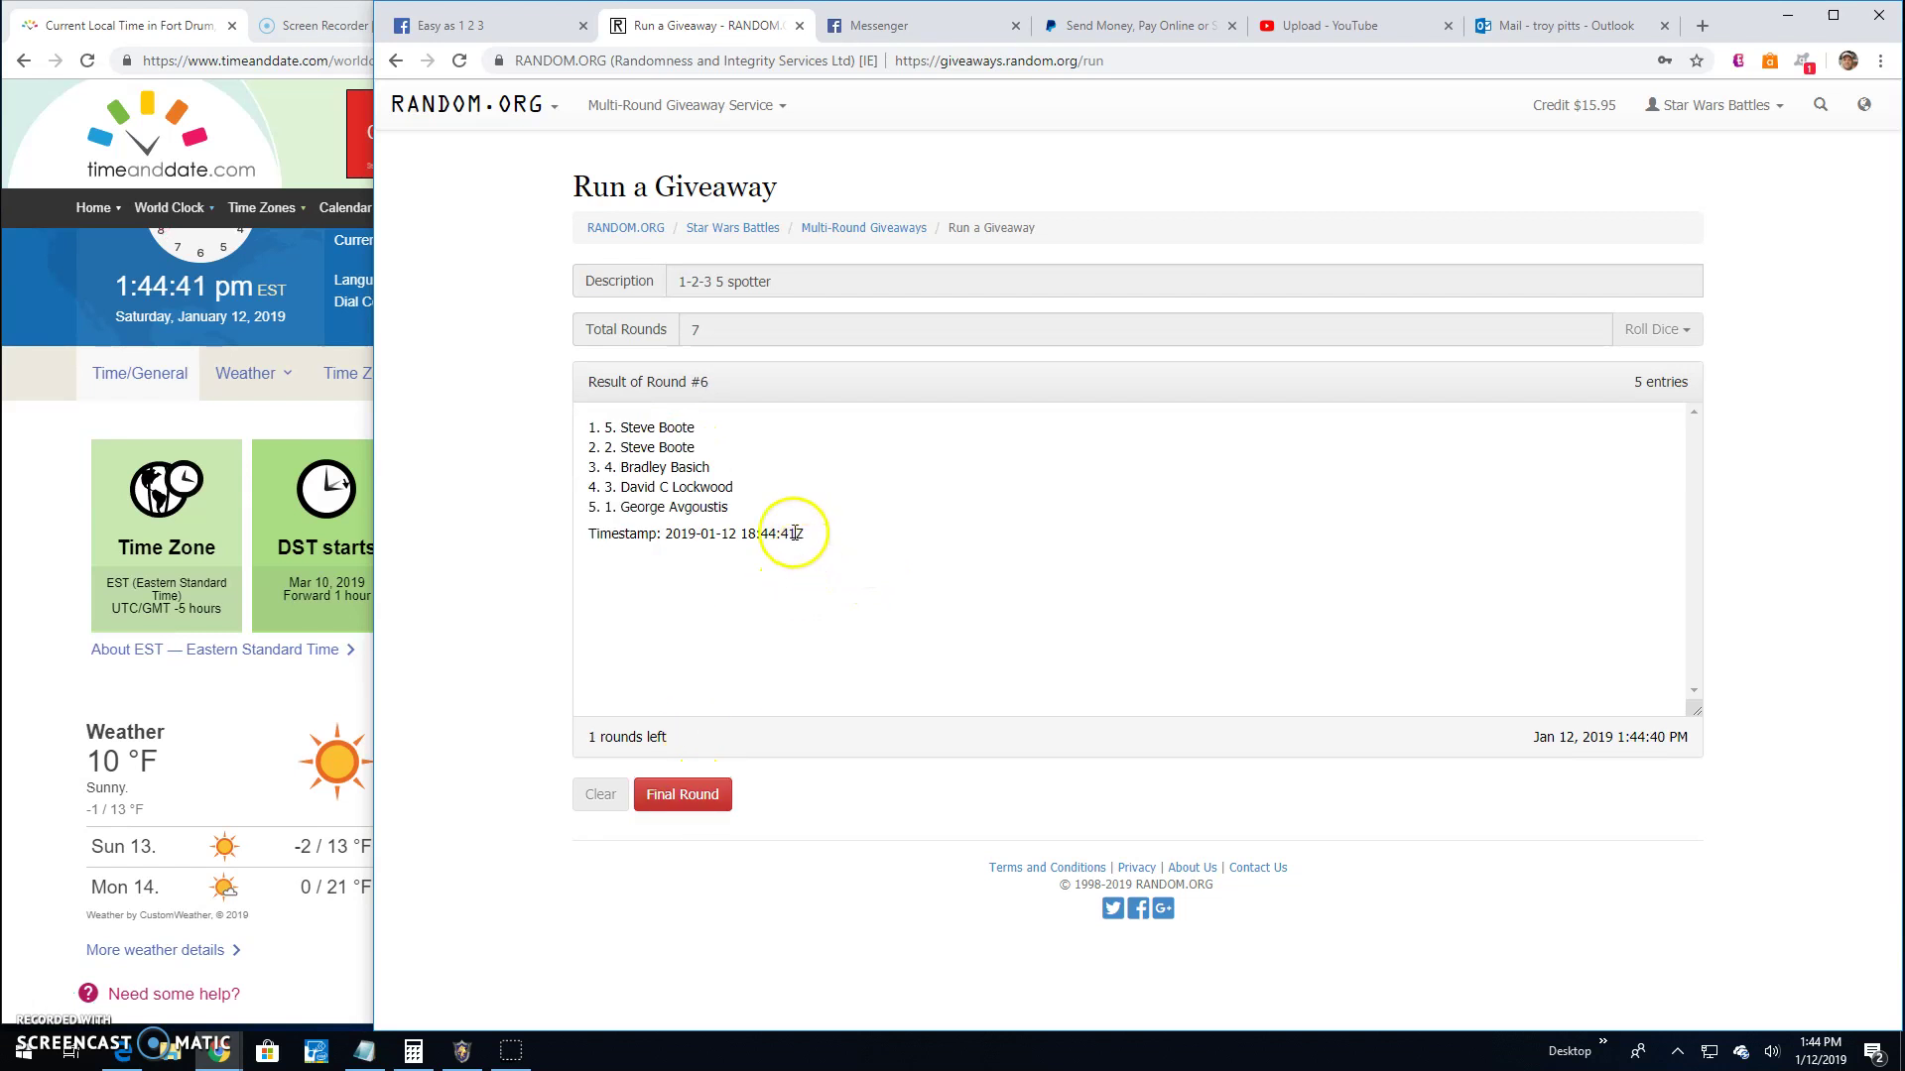
Step: Post the comment 'Final round! good luck!' in the Facebook group thread
{"action": "left_click", "coordinate": [474, 26]}
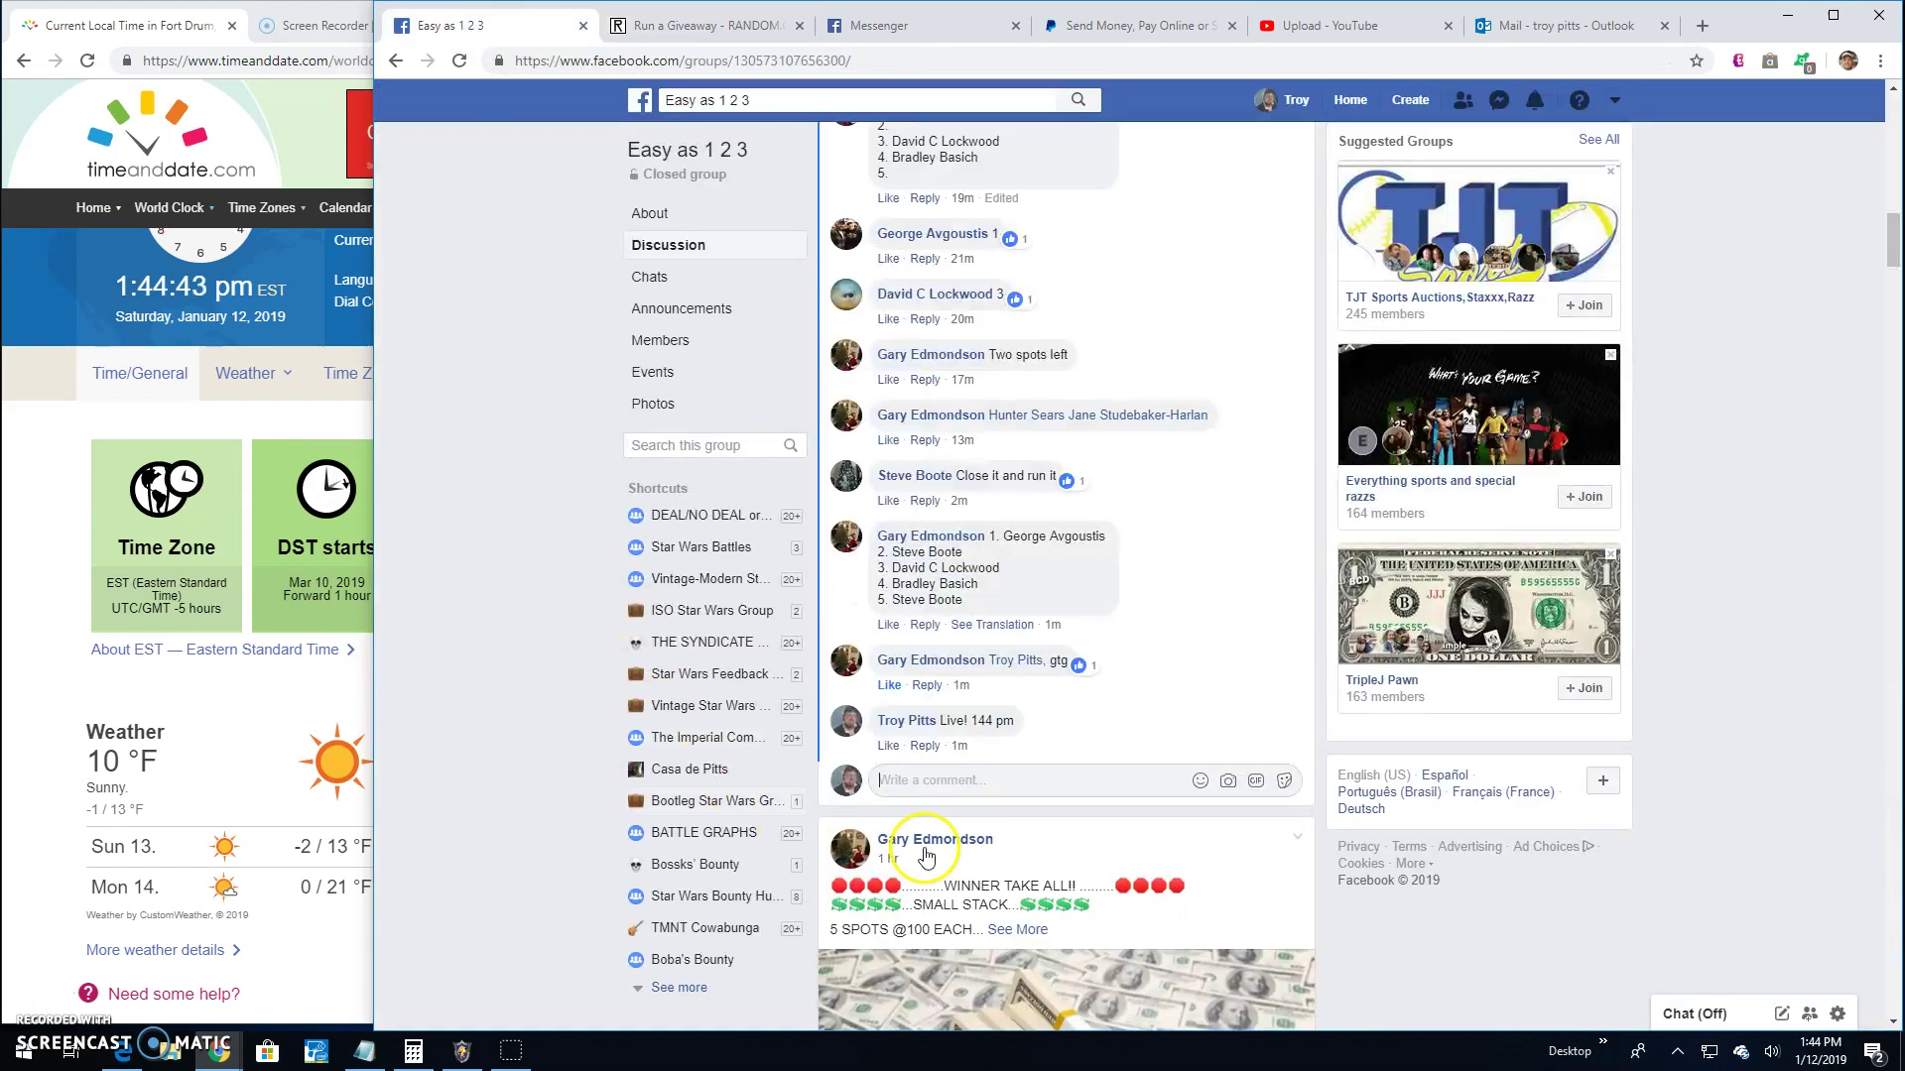
{"action": "left_click", "coordinate": [955, 784]}
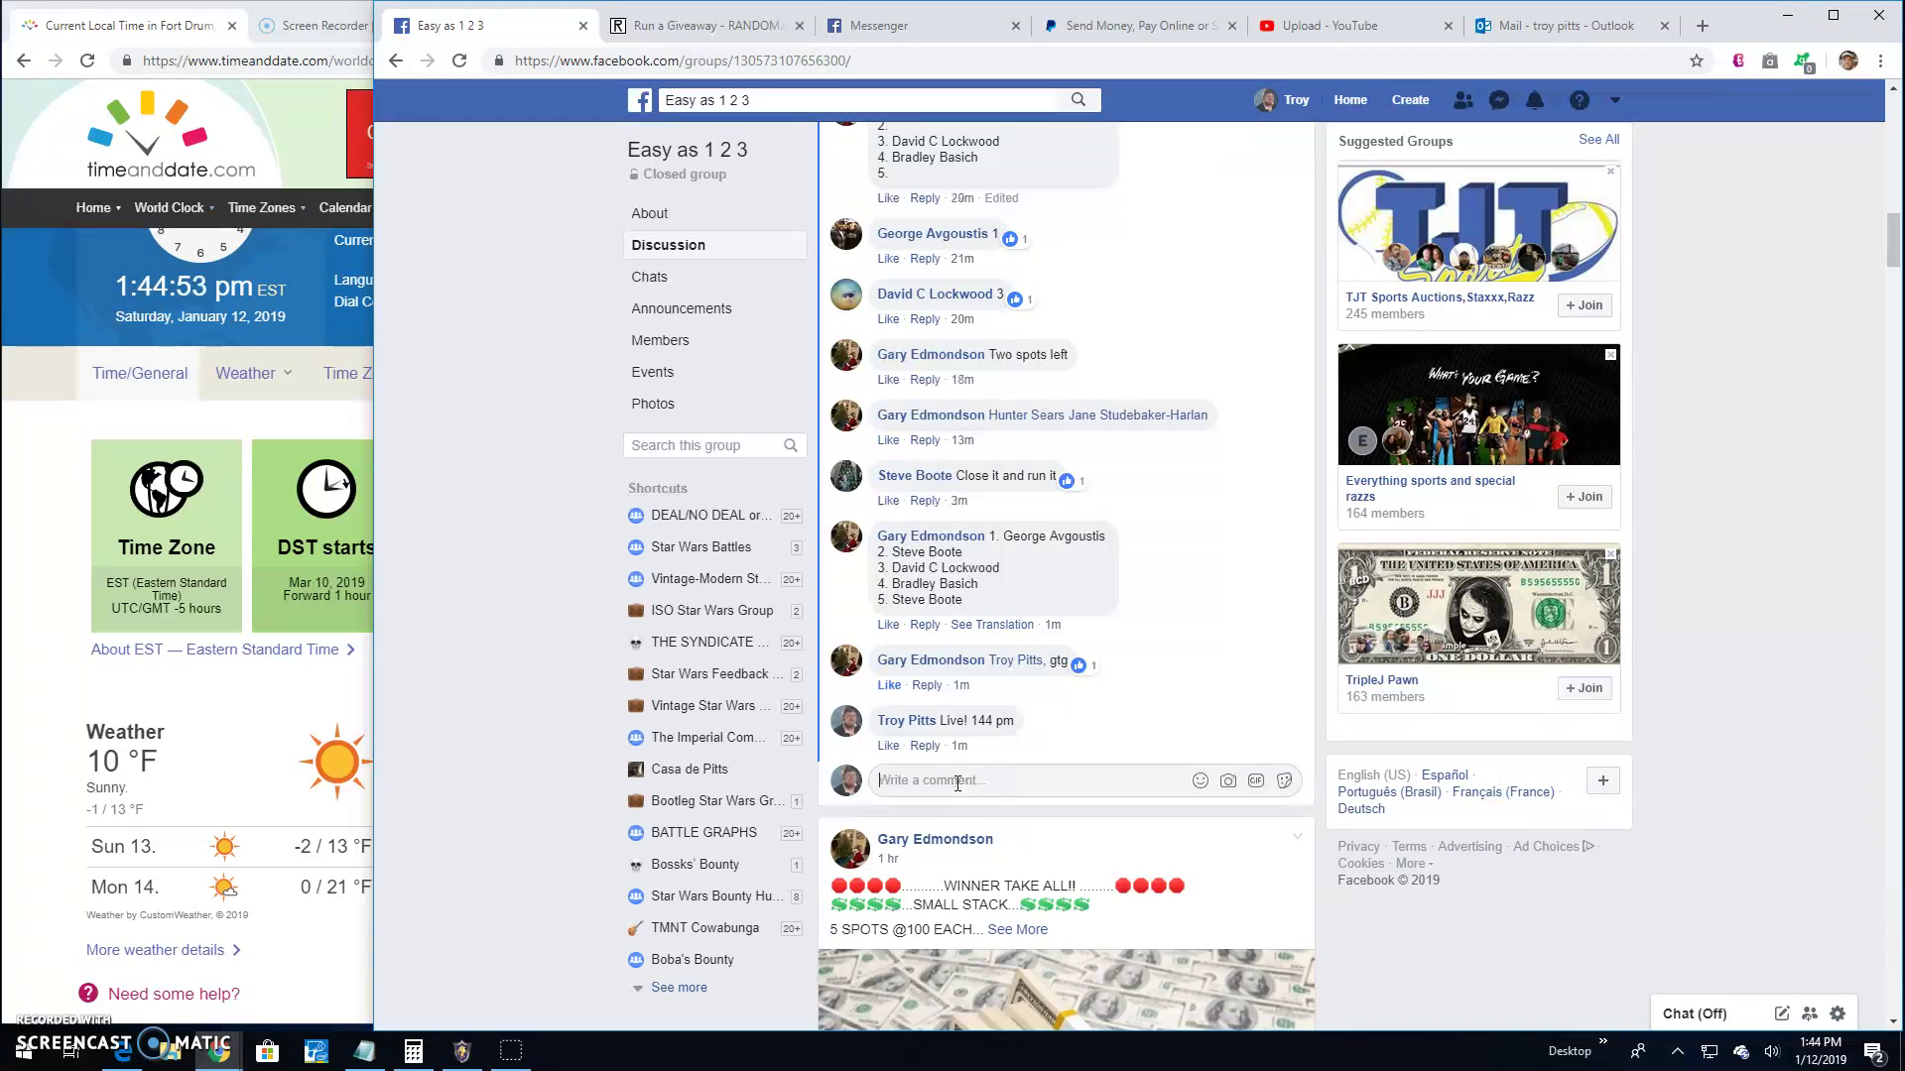
{"action": "key", "text": "Return"}
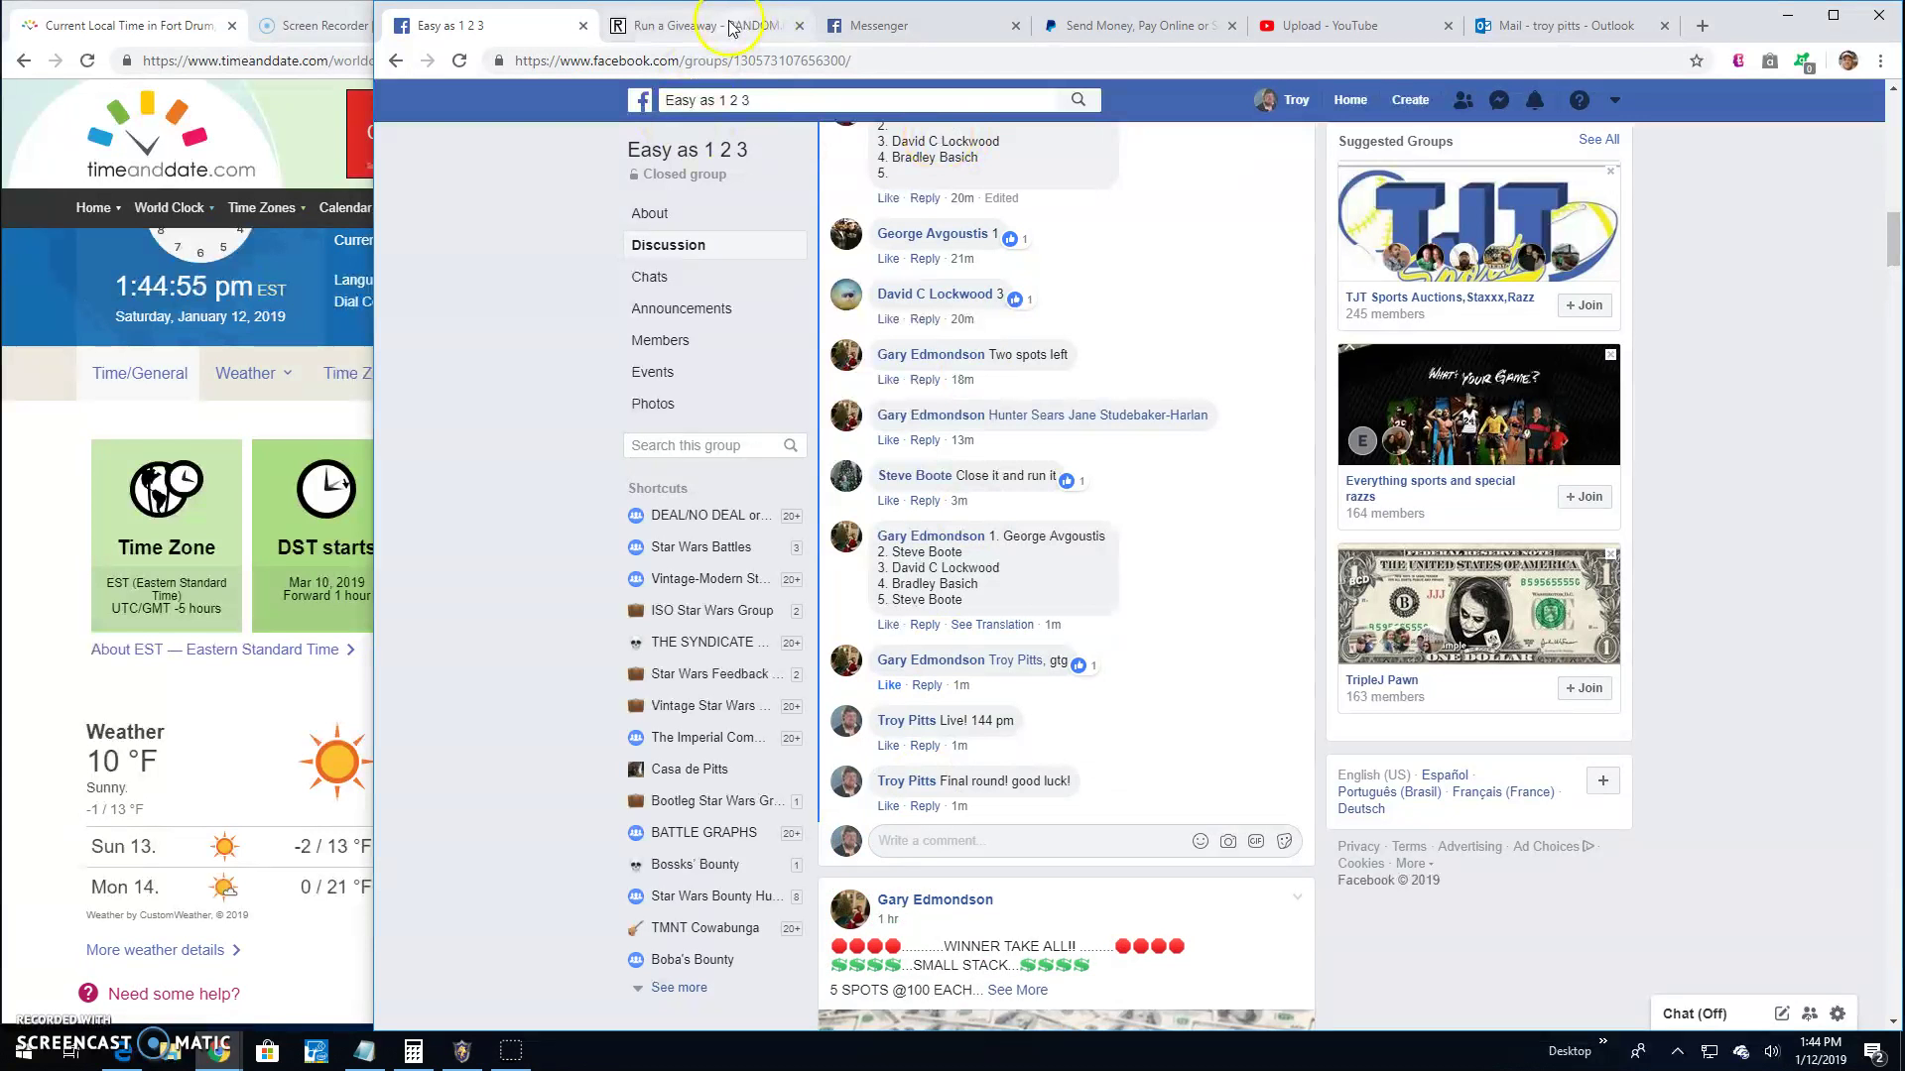
{"action": "left_click", "coordinate": [700, 24]}
Step: Run the seventh round and open the verification page for giveaway nlzctp
{"action": "left_click", "coordinate": [681, 793]}
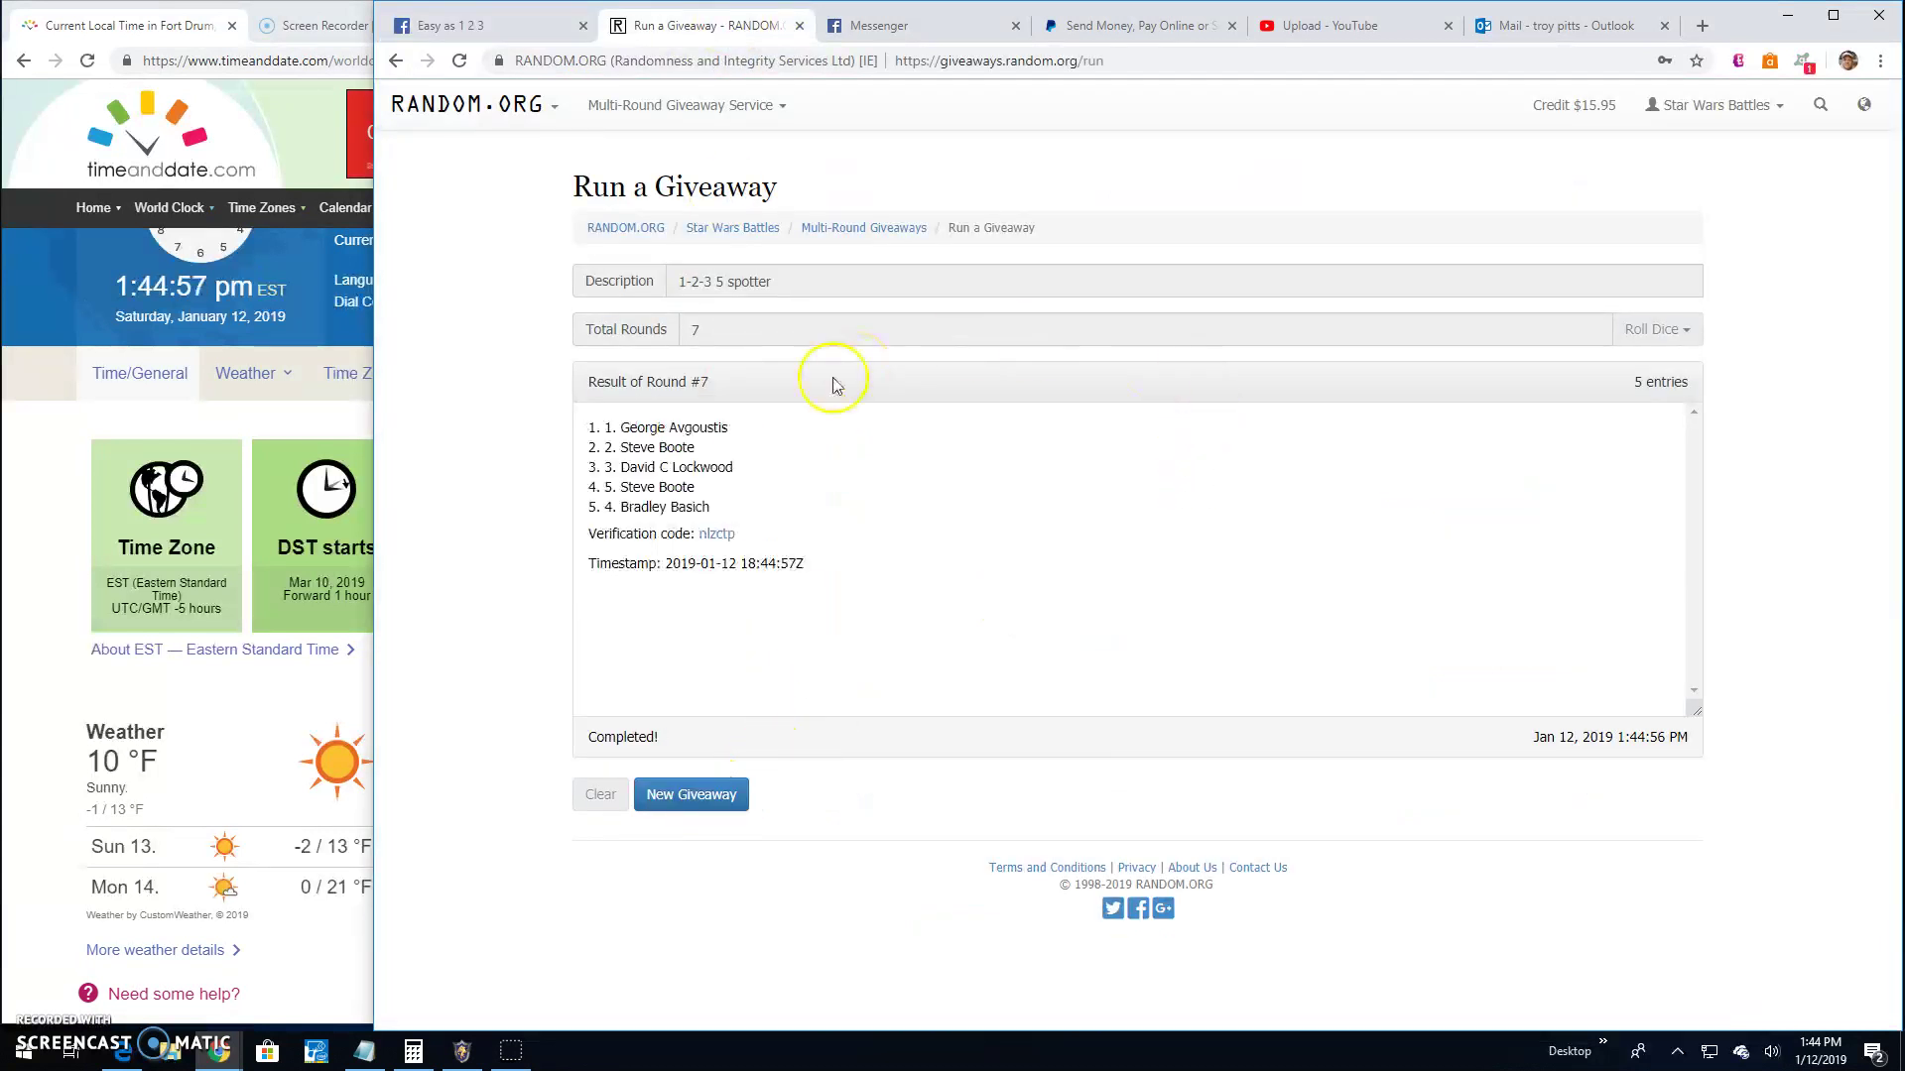
{"action": "left_click", "coordinate": [716, 533]}
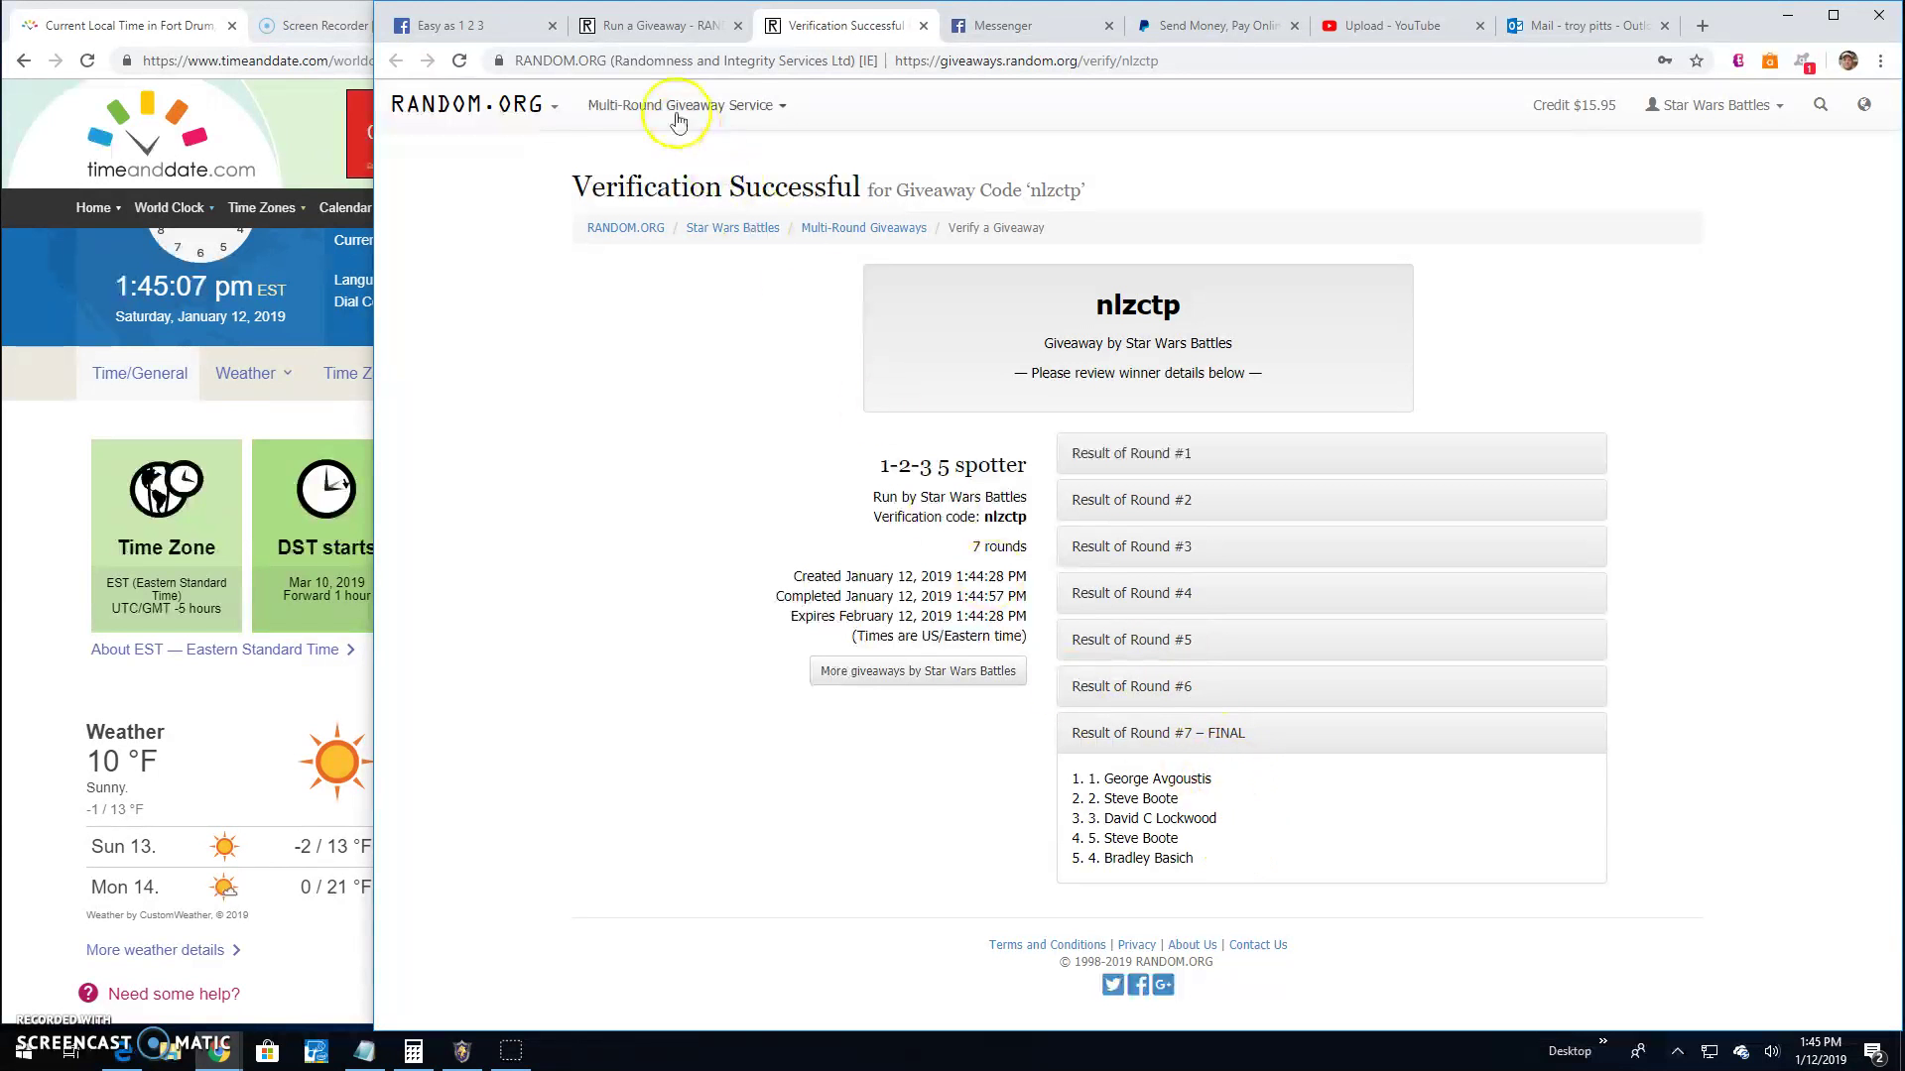
{"action": "left_click", "coordinate": [448, 26]}
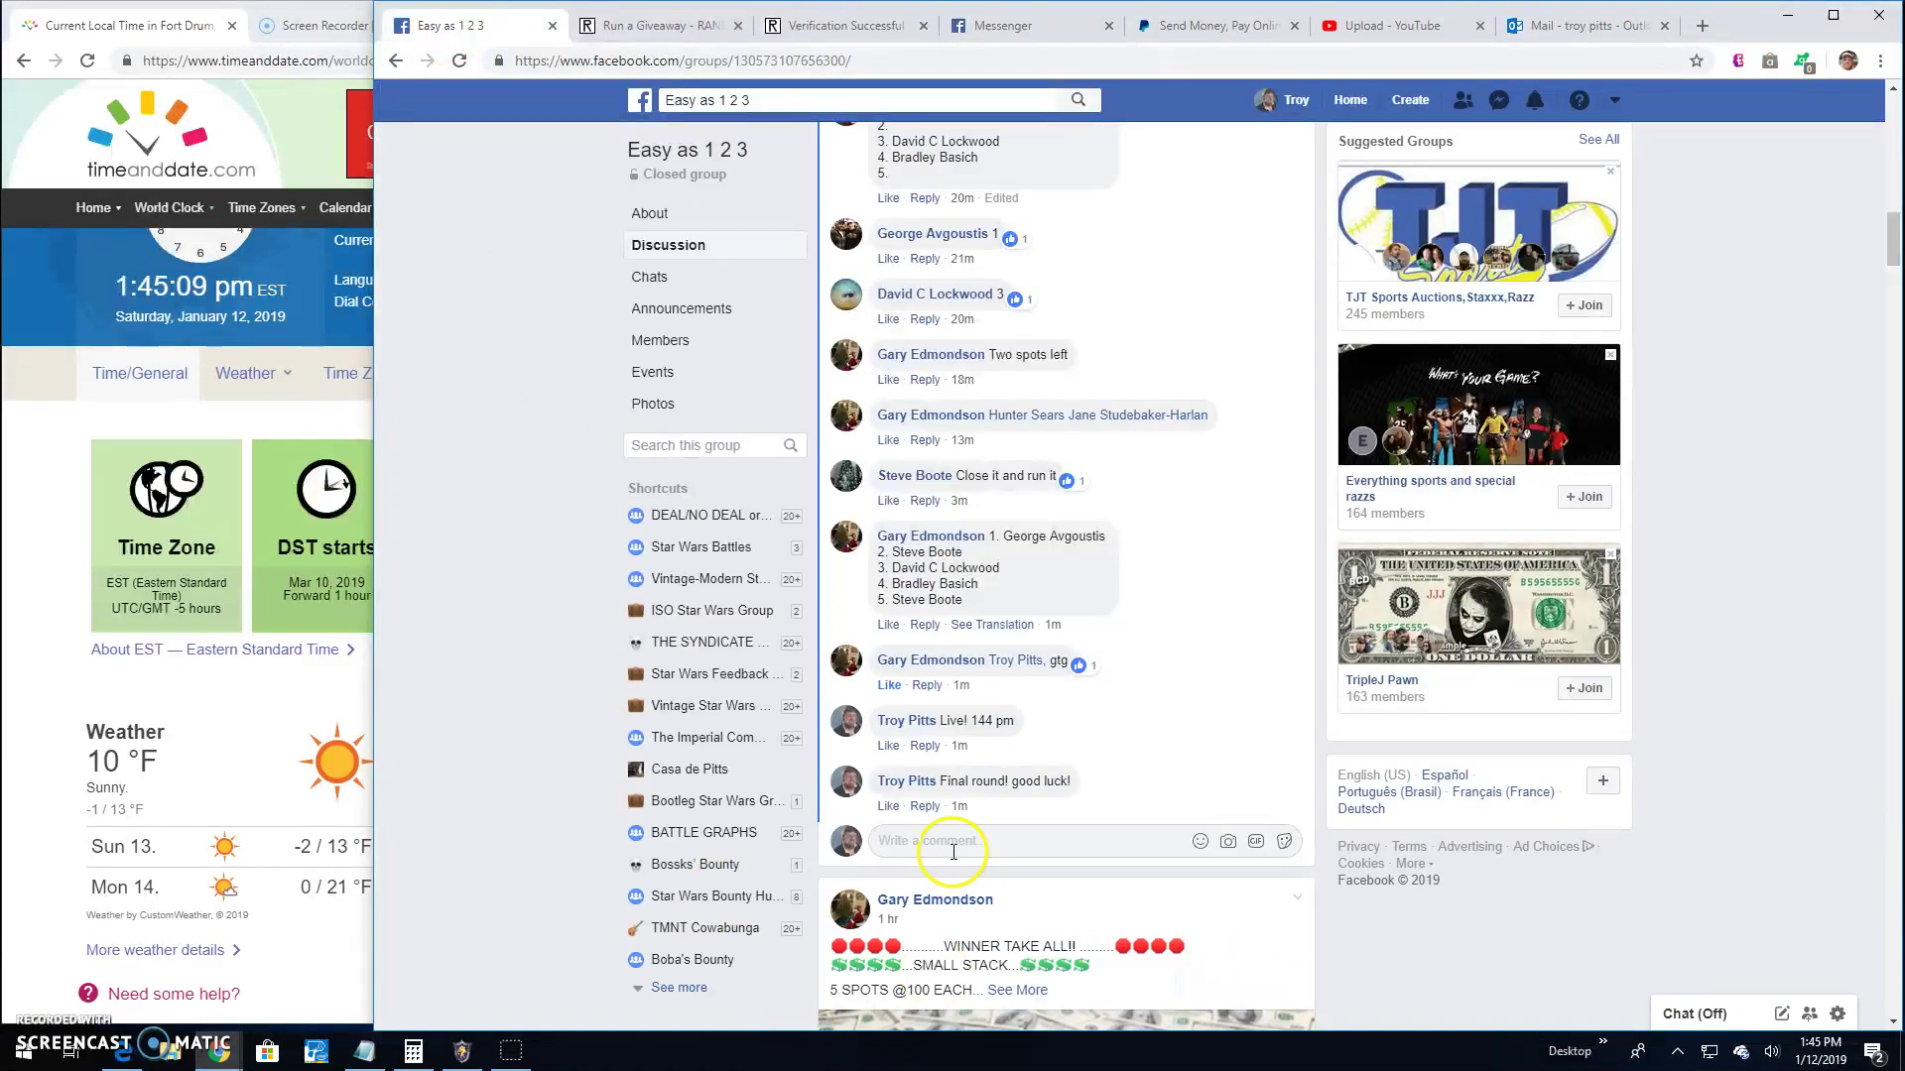
{"action": "type", "text": "Done! 145"}
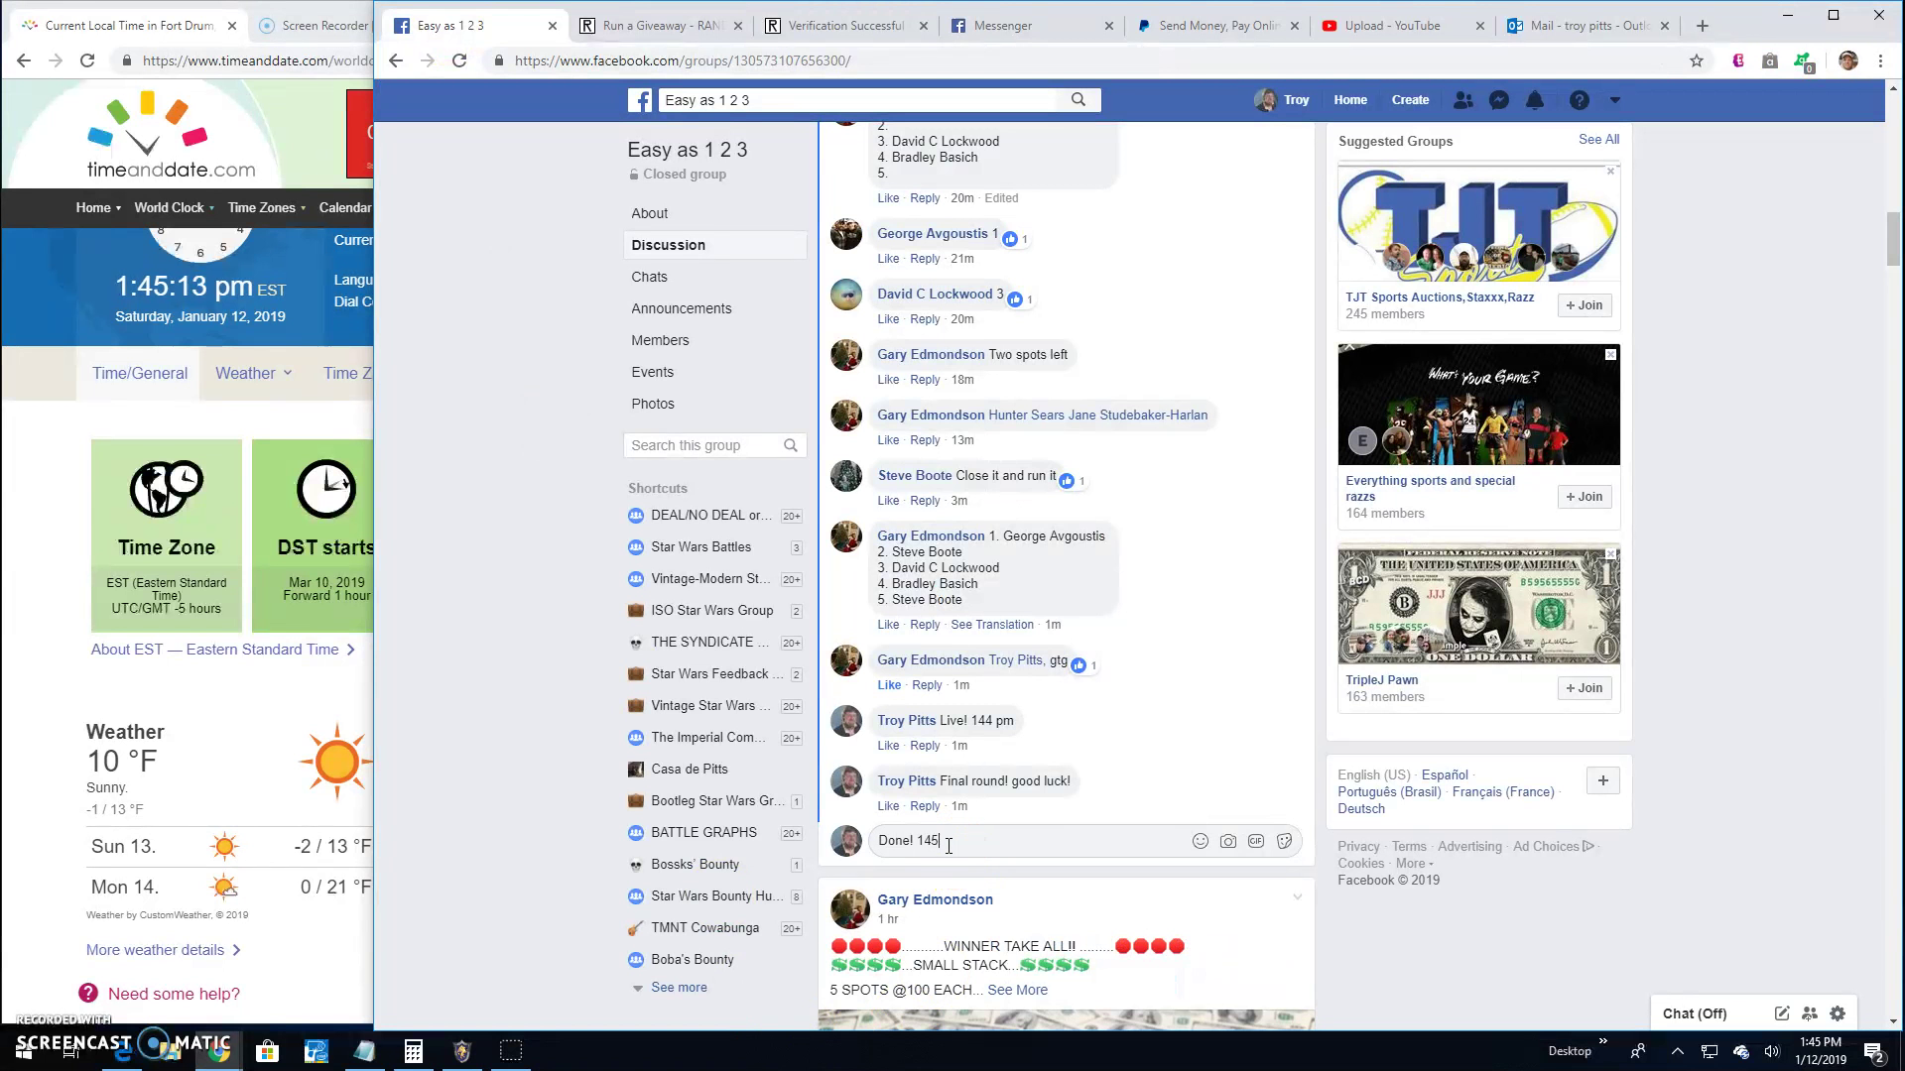